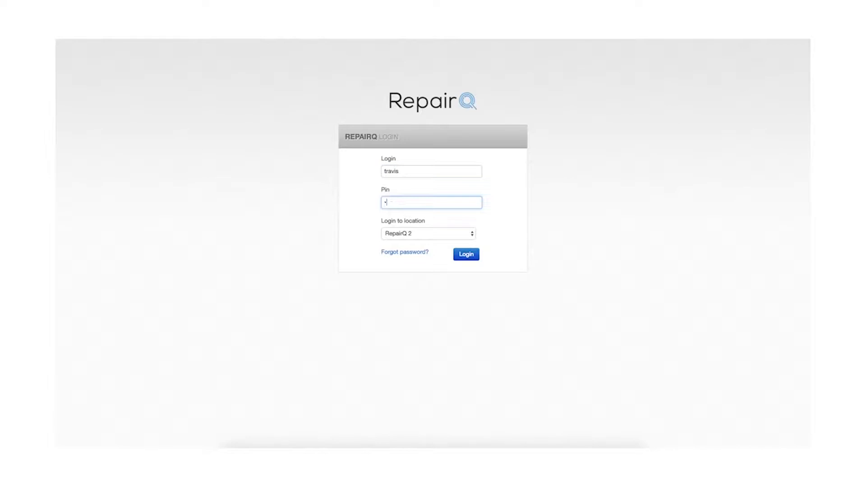
Step: Enter the account PIN and log in to the RepairQ 2 location
text(••)
key(Return)
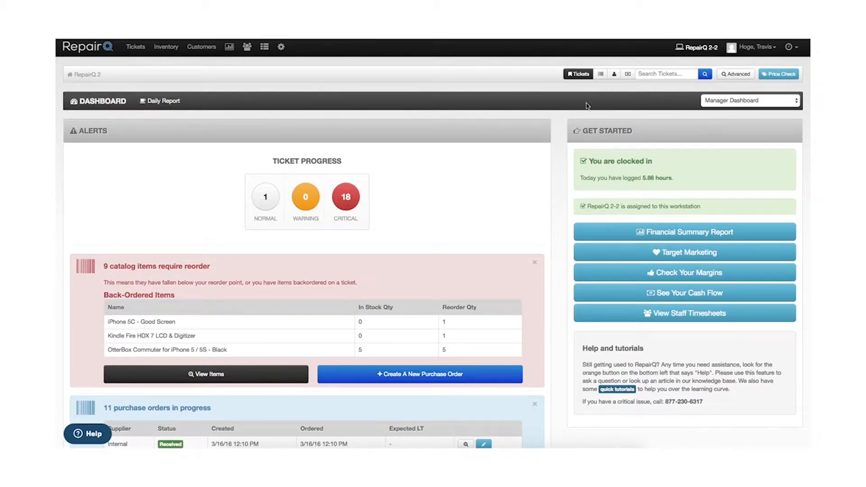
Step: Switch the quick search from tickets to customers
click(613, 76)
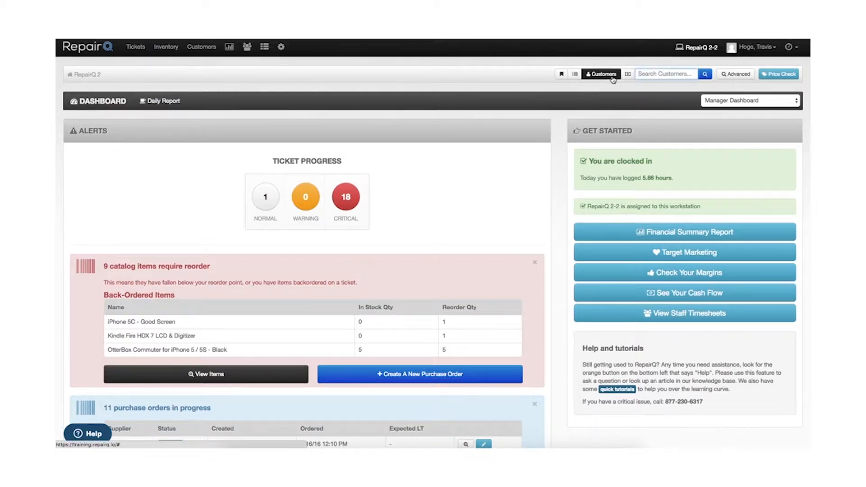
click(660, 75)
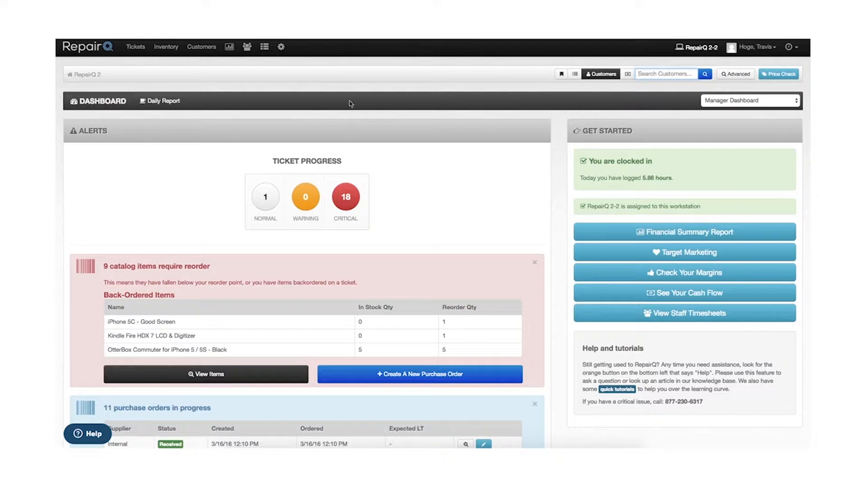
Step: Start a new repair ticket and attach the existing customer found by last name
click(135, 49)
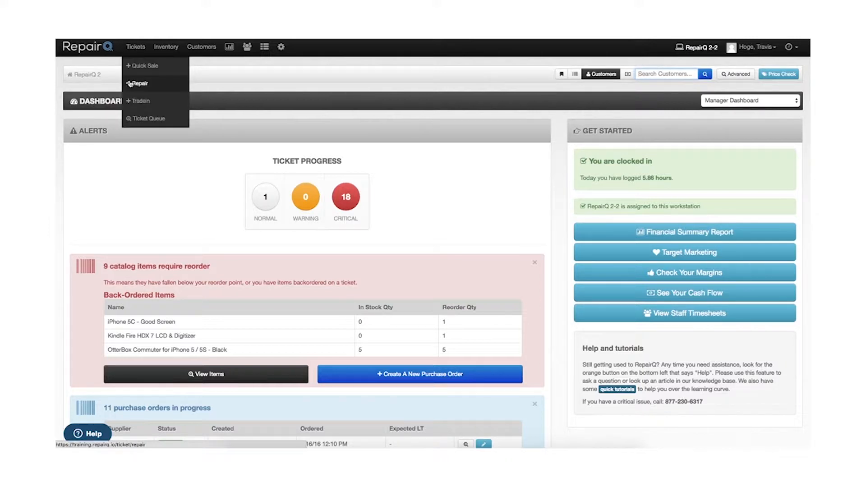
click(134, 85)
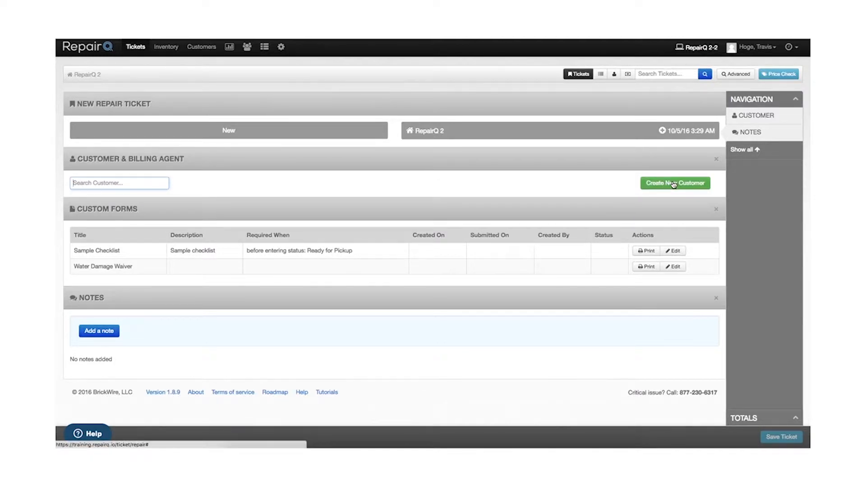
text(hoge)
key(Down)
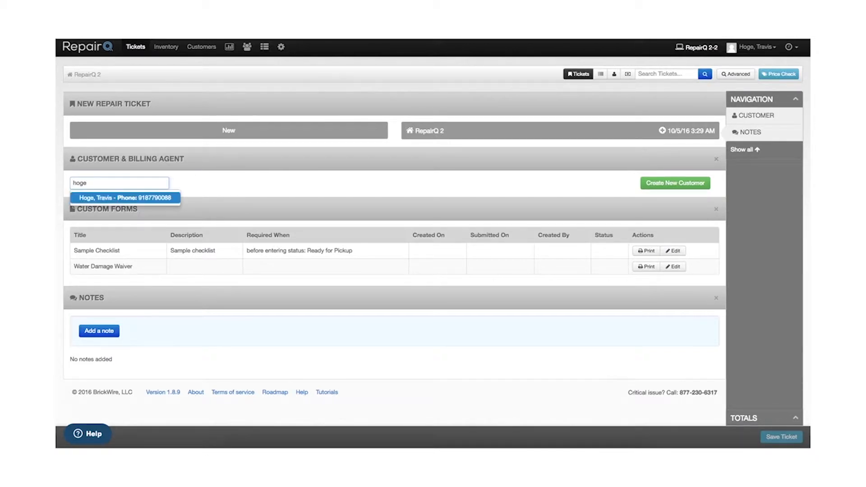
click(116, 199)
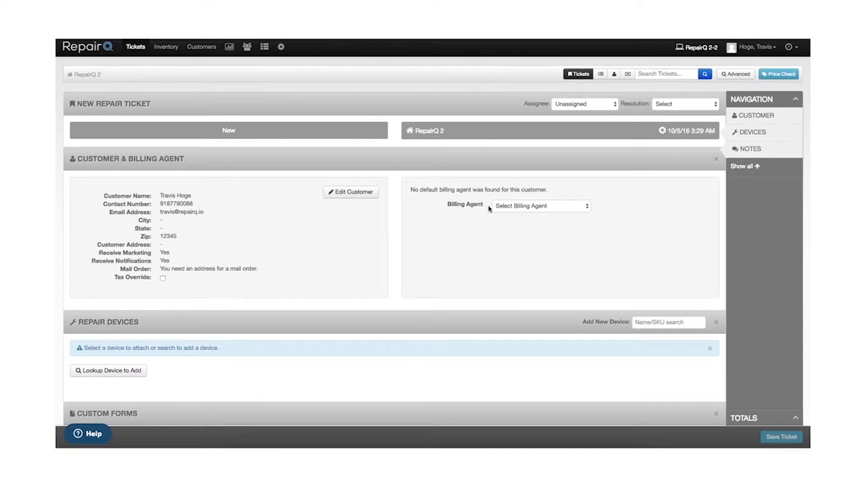
Step: Search the new repair device catalog for "iphone 6" and clear the search
scroll(565, 281, down, 2)
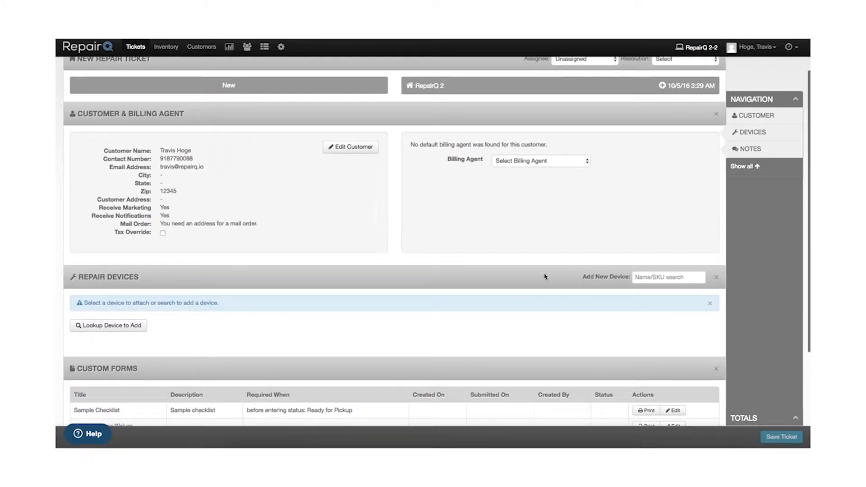
scroll(404, 275, down, 2)
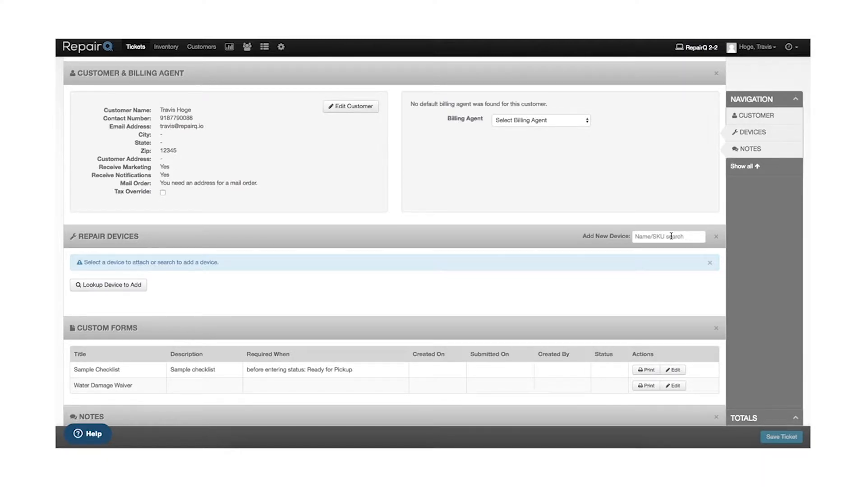
click(671, 236)
text(iphone 6)
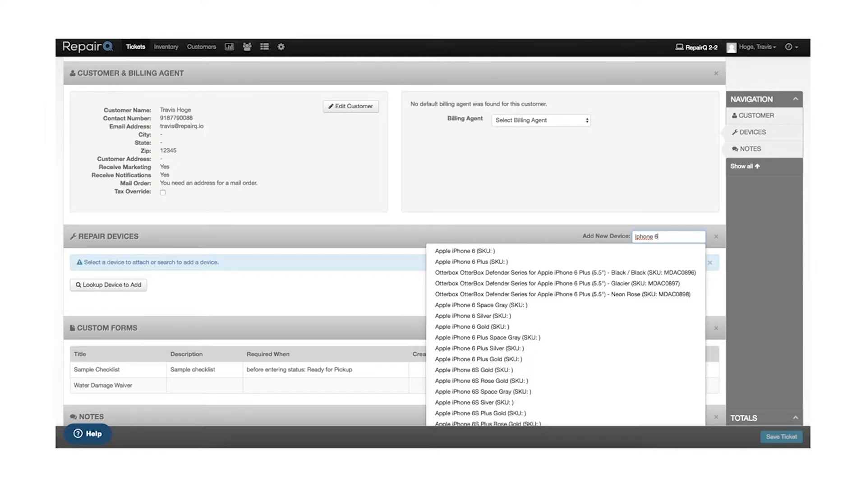
key(BackSpace)
key(BackSpace)
key(BackSpace)
key(BackSpace)
key(BackSpace)
key(BackSpace)
key(BackSpace)
key(BackSpace)
click(346, 252)
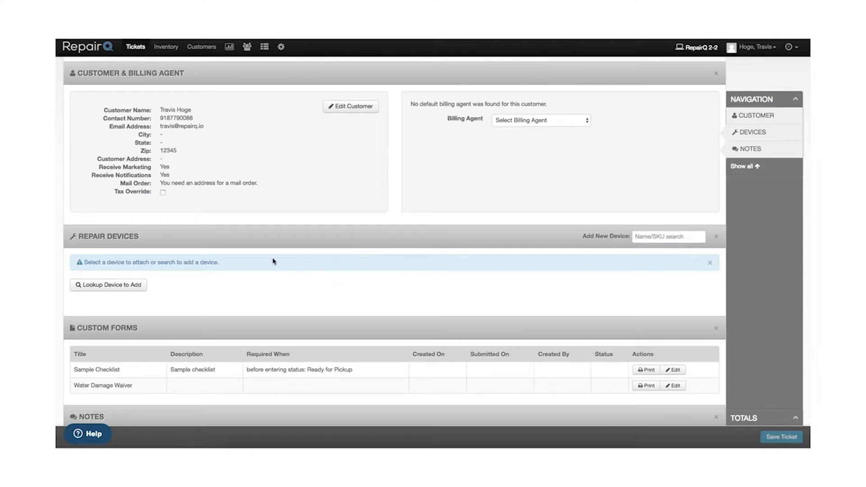
Step: Look up a device to add, choosing item type Phone, manufacturer Apple and catalog item iPhone 6
click(107, 291)
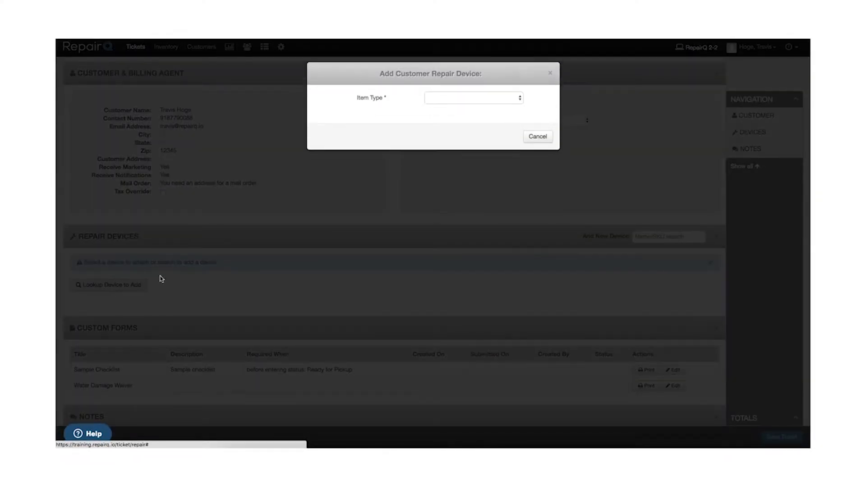
click(459, 94)
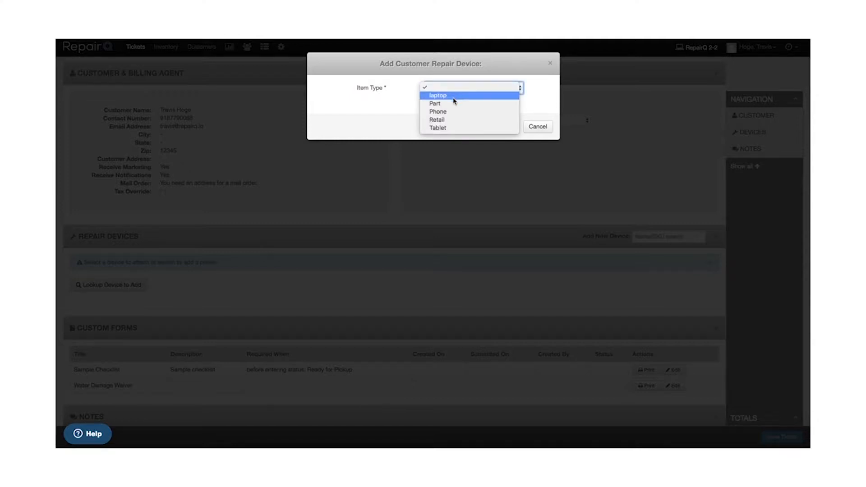
click(451, 112)
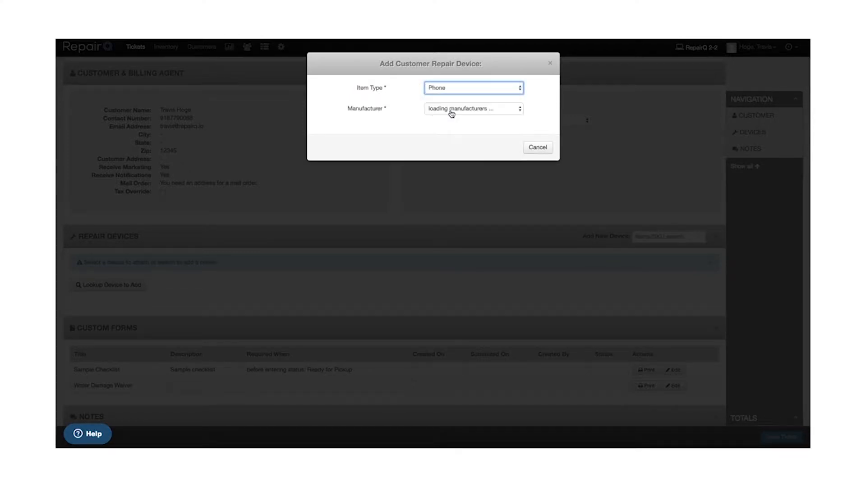
click(452, 112)
click(451, 116)
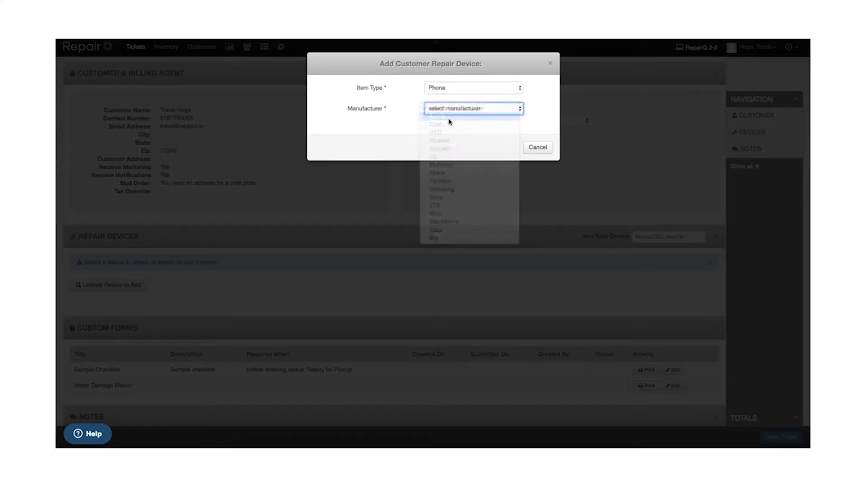
click(449, 131)
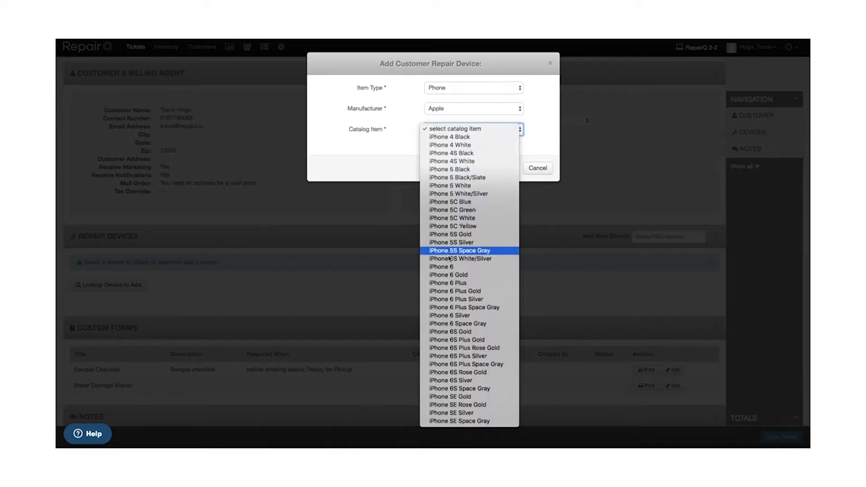
click(471, 268)
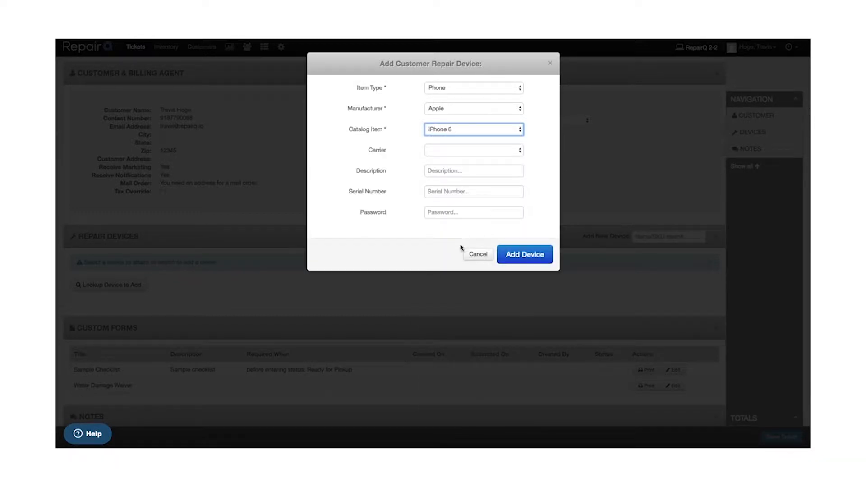
Step: Set the device's carrier to AT&T and its description to "Space Gray 64 gb"
click(464, 155)
click(464, 154)
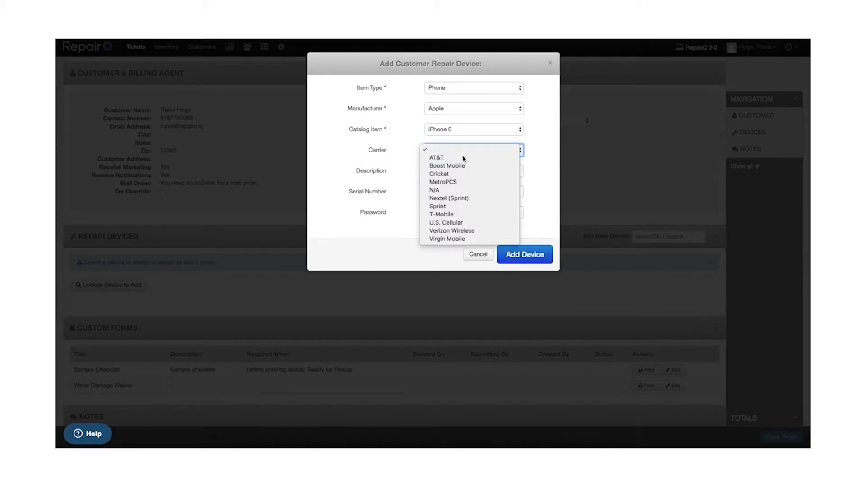
click(452, 171)
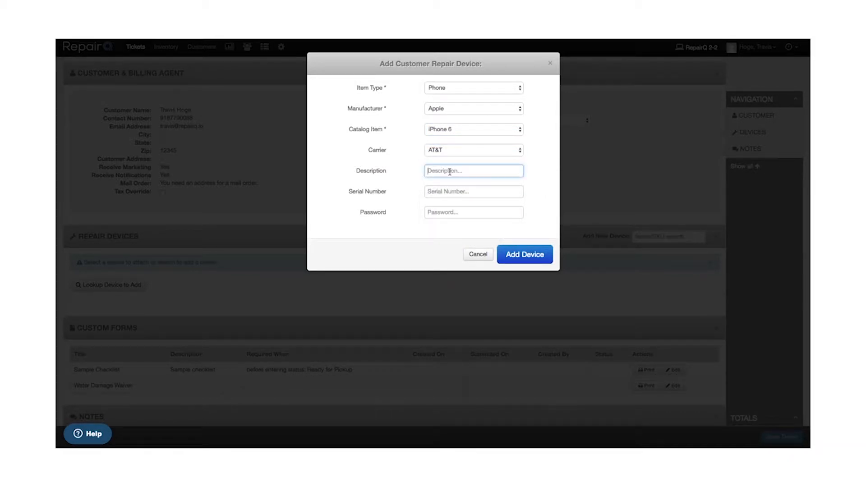
text(Space Gray 64 gb)
Step: Enter the device's serial number and password, and add the device to the ticket
click(442, 190)
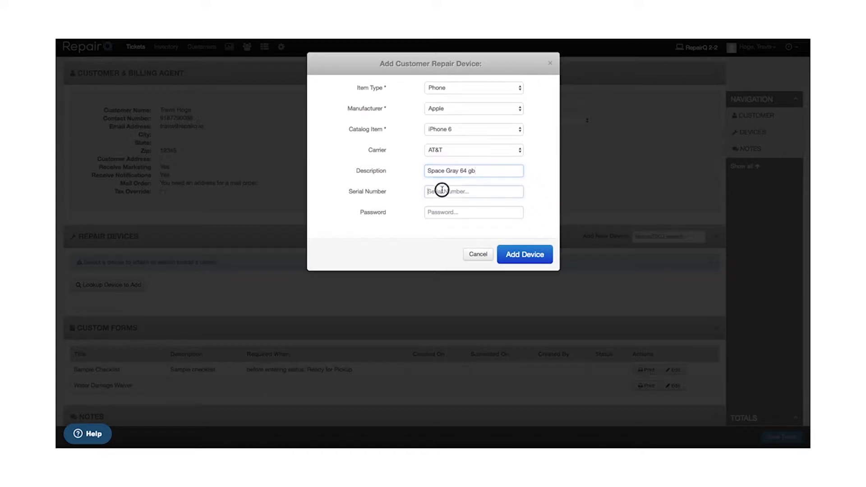
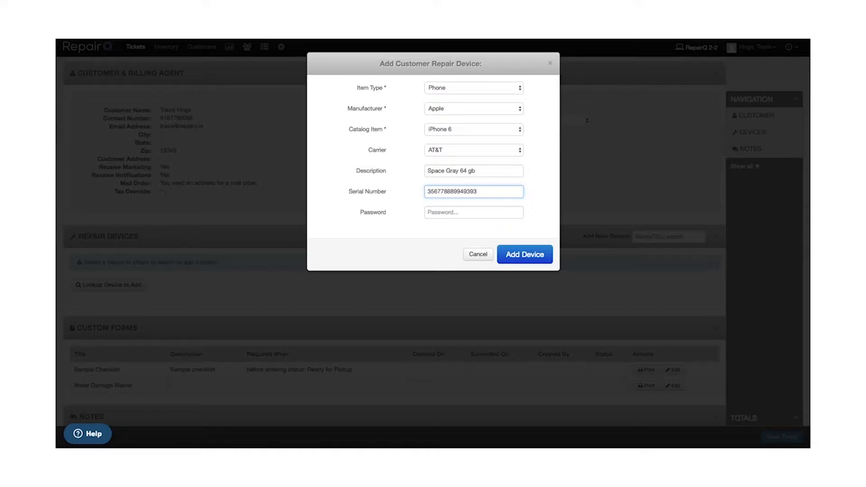
click(447, 215)
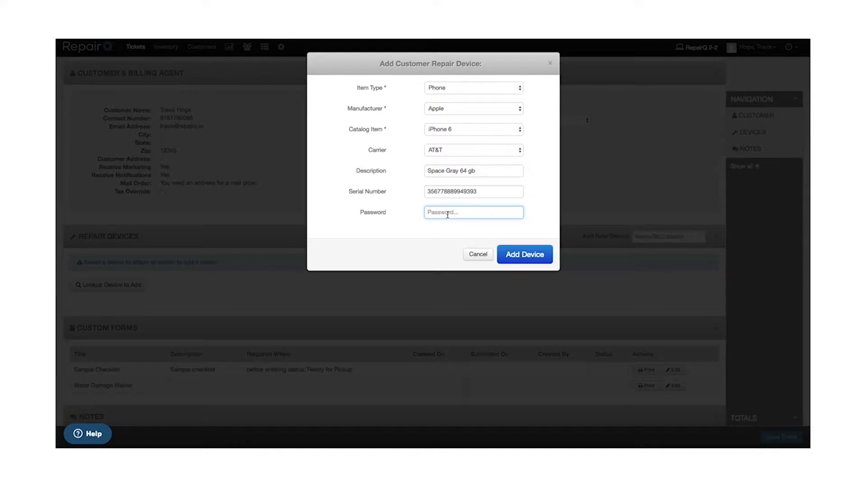
text(1234)
click(517, 254)
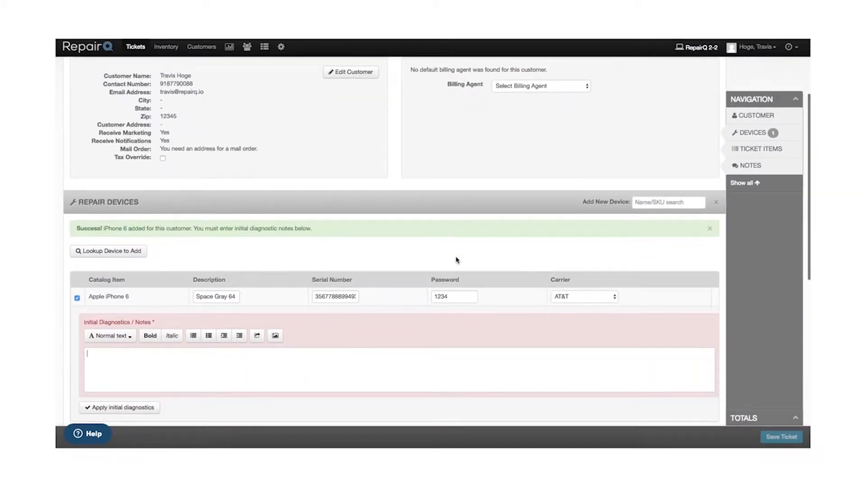
Step: Enter the initial diagnostics note "broken glass, good LCD. overall good condition." for the iPhone 6 and apply it
scroll(455, 298, down, 1)
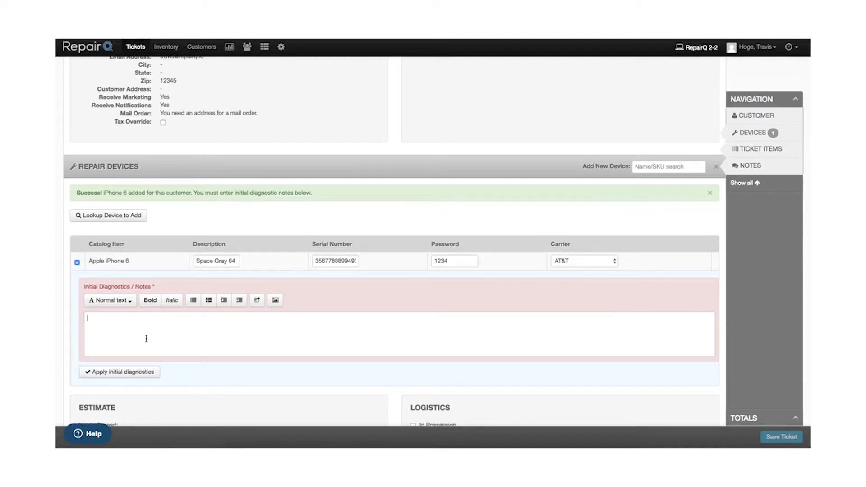
text(broken glass, good LCD. overall good condition.)
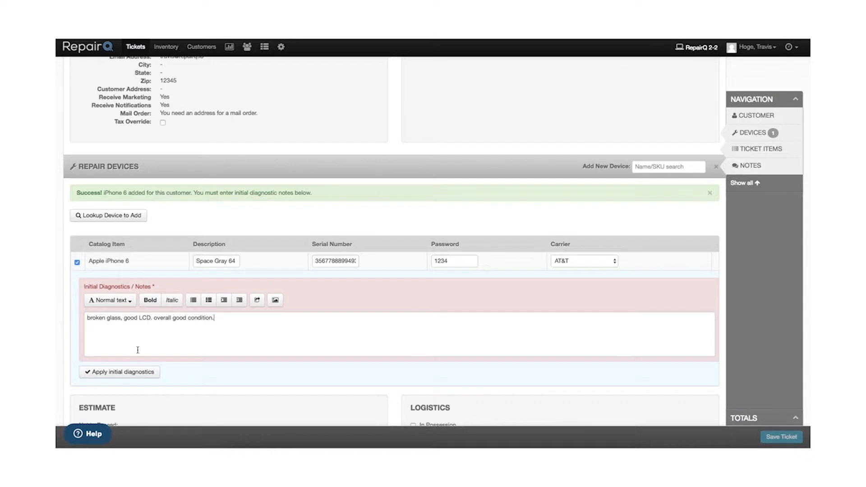
click(124, 372)
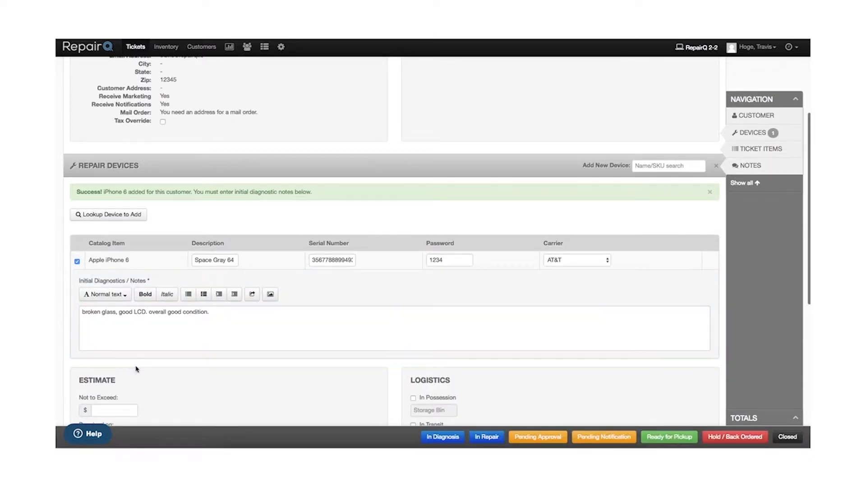
Step: Set the estimate's Not to Exceed amount to $200
scroll(471, 296, down, 1)
scroll(471, 295, down, 3)
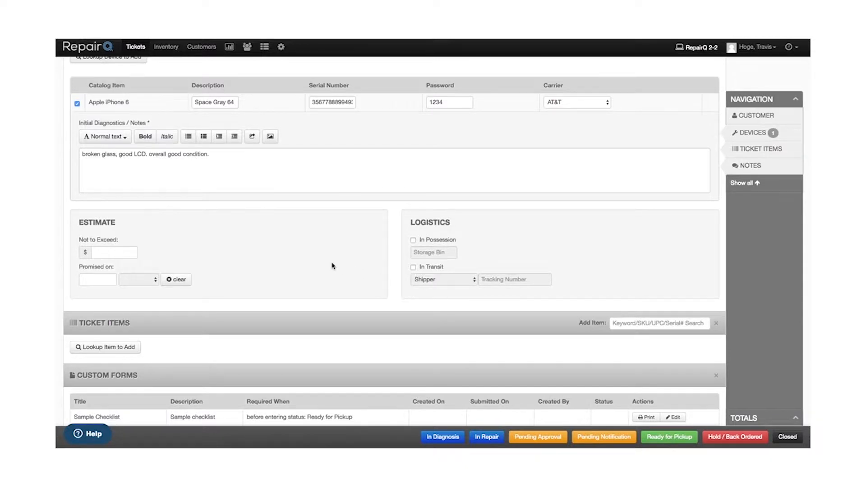
click(112, 253)
text(200)
click(223, 242)
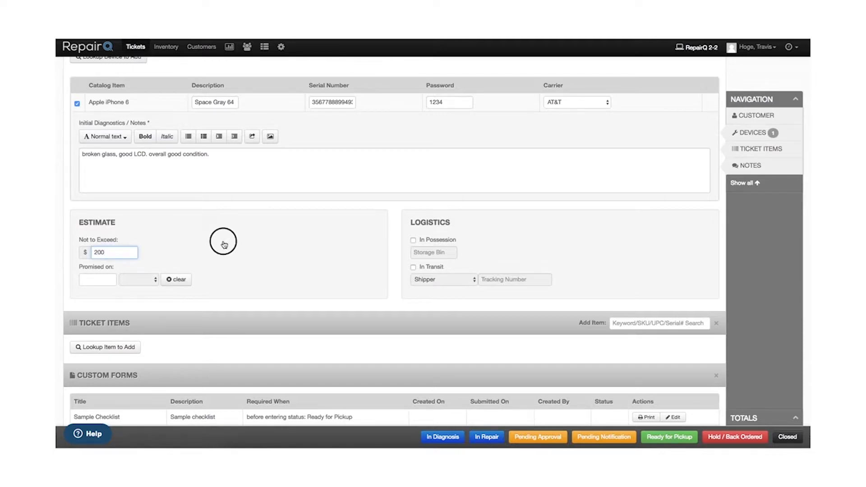
Step: Try a promised date of 10/5/2016 at 6:00 pm in the estimate, and clear it
click(97, 280)
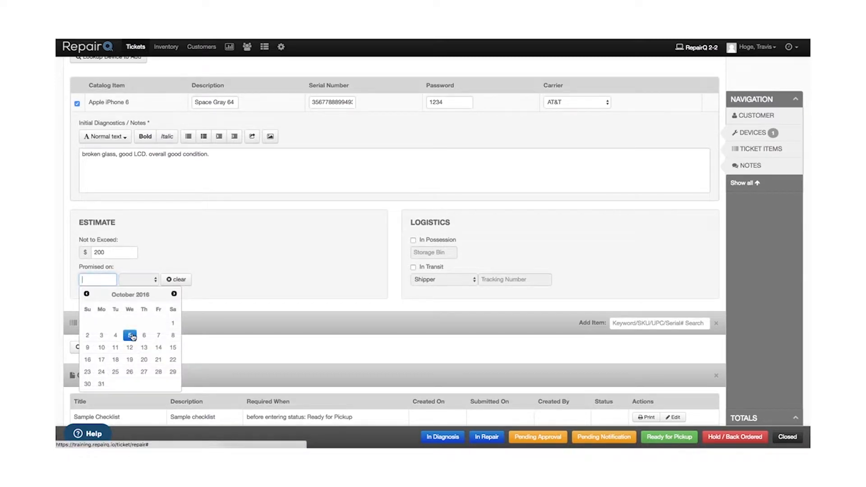
click(131, 335)
click(137, 280)
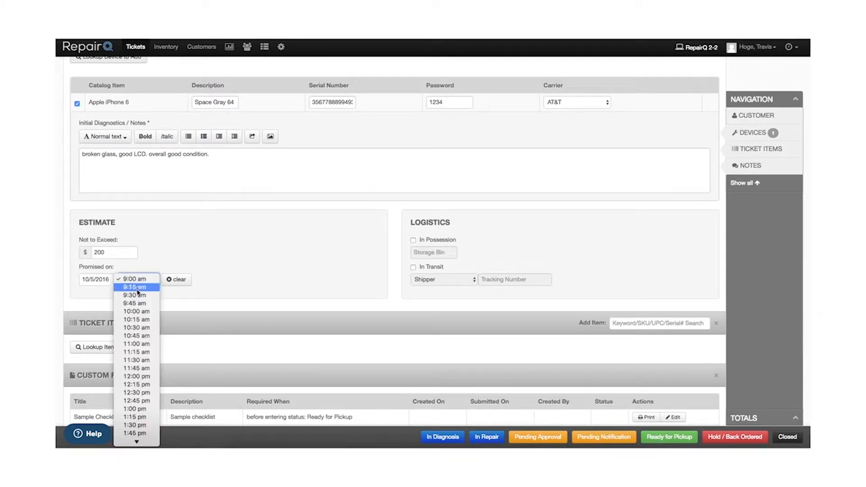
scroll(136, 383, down, 5)
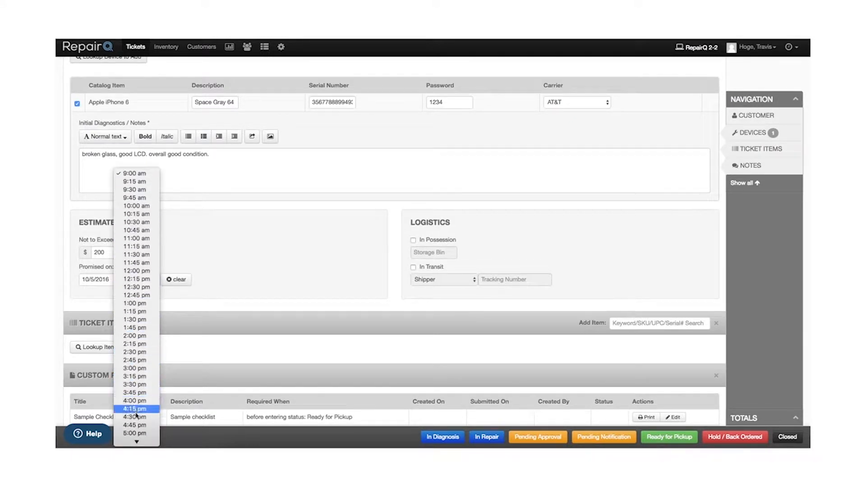
scroll(137, 415, down, 2)
click(136, 425)
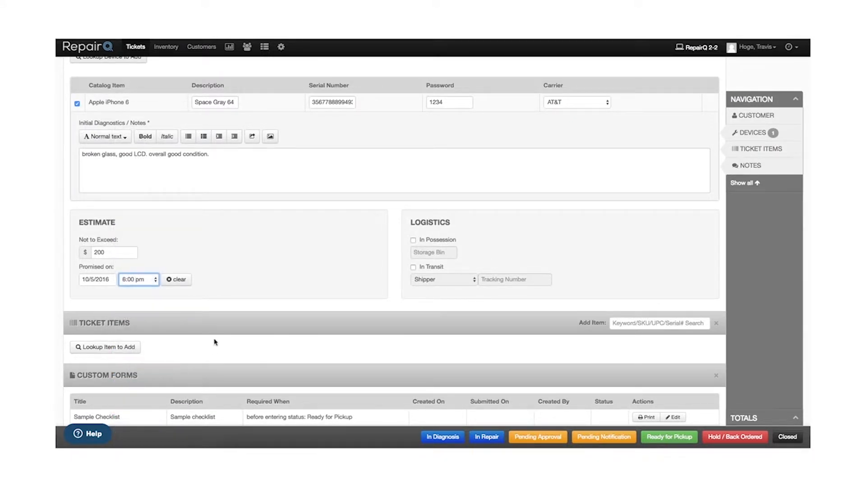
click(176, 281)
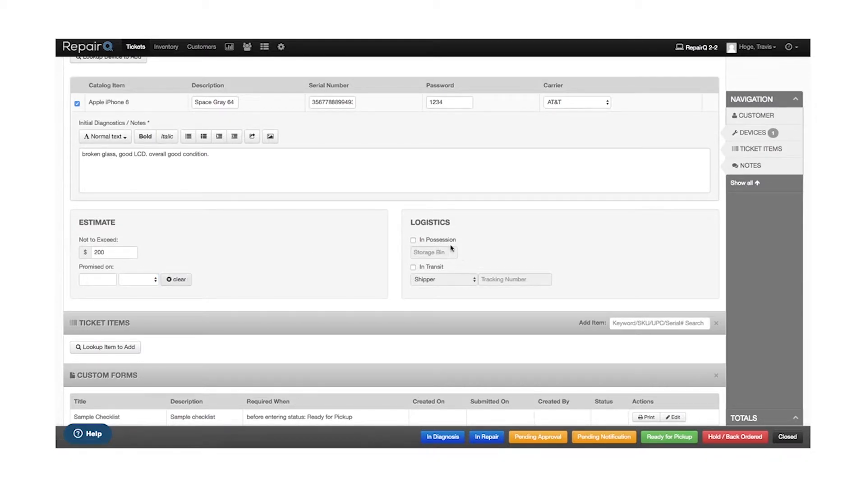
Step: Mark the device as In Possession and assign it to storage bin 1
click(428, 244)
click(432, 257)
text(1)
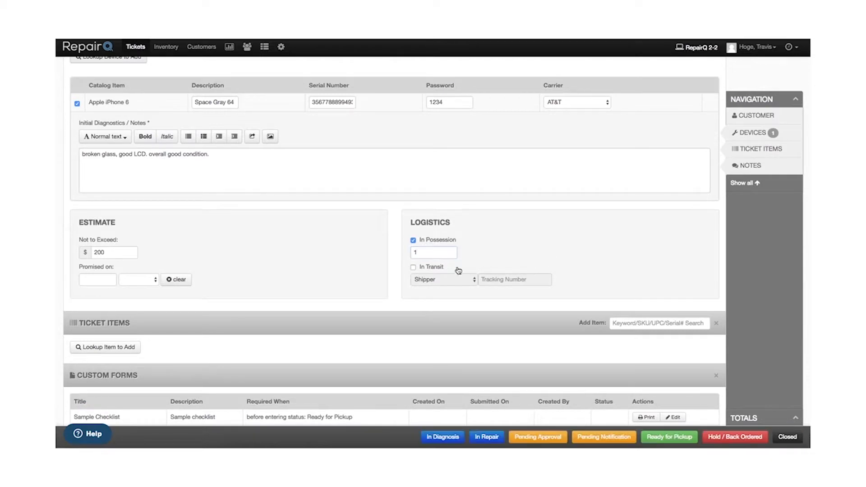
Step: Try marking the device as In Transit with shipper USPS and a tracking number, and clear the In Transit option
click(439, 271)
click(413, 267)
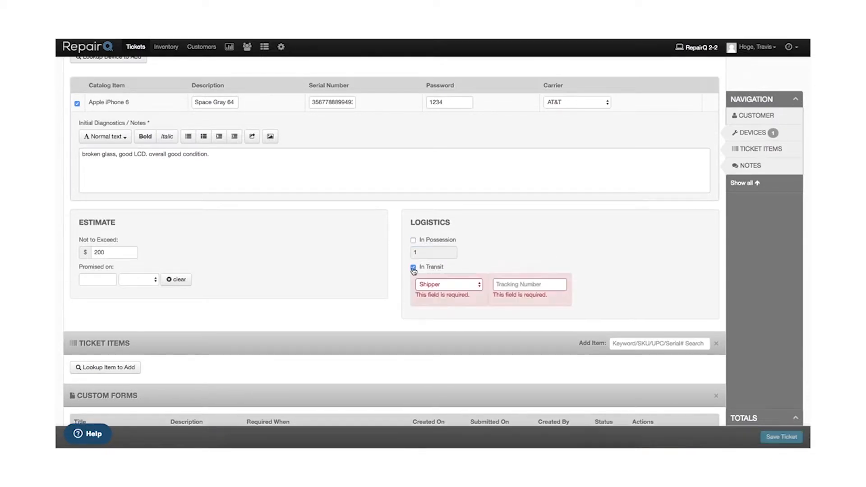
click(435, 285)
click(428, 292)
click(509, 285)
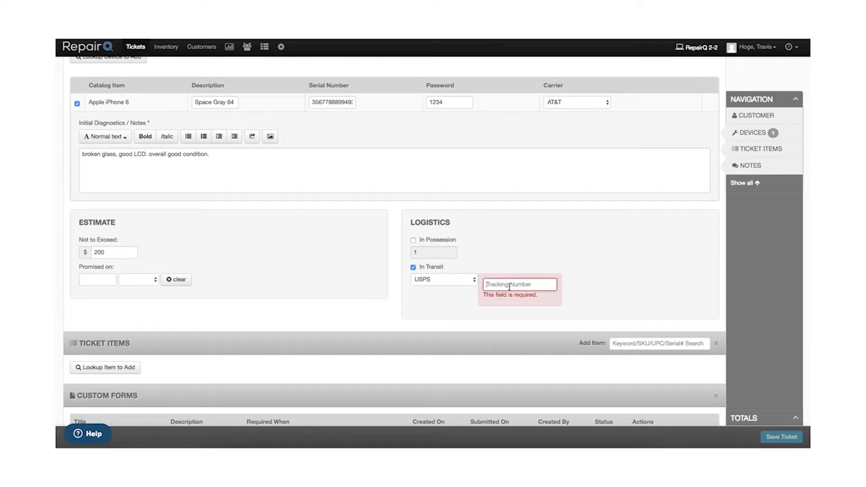
text(123123)
double_click(509, 288)
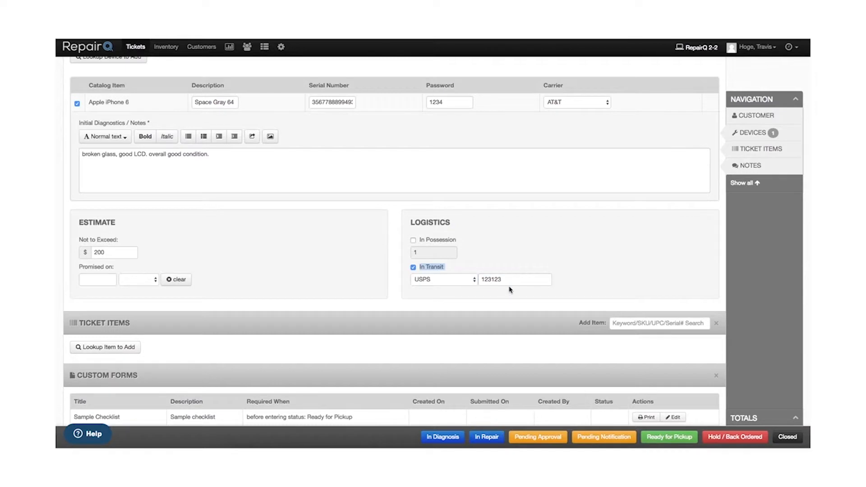
click(413, 267)
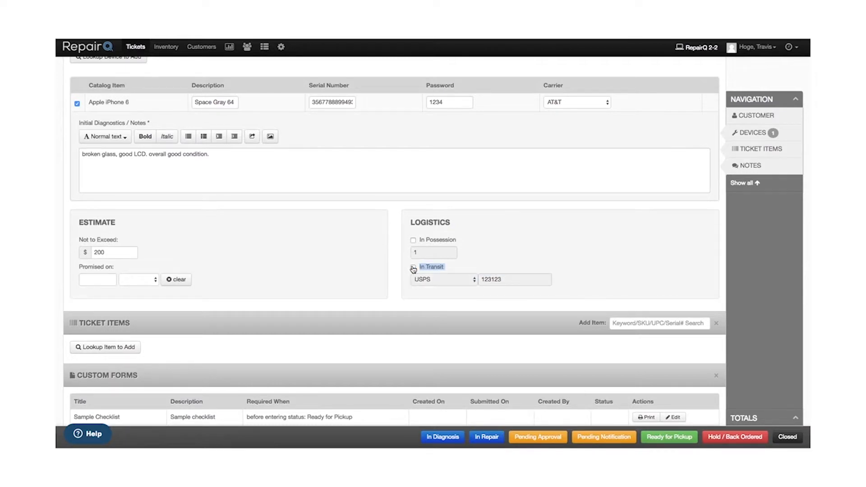
Step: Find the iPhone 6 LCD & Digitizer Assembly Replacement Service and add it to the ticket items
scroll(591, 279, down, 3)
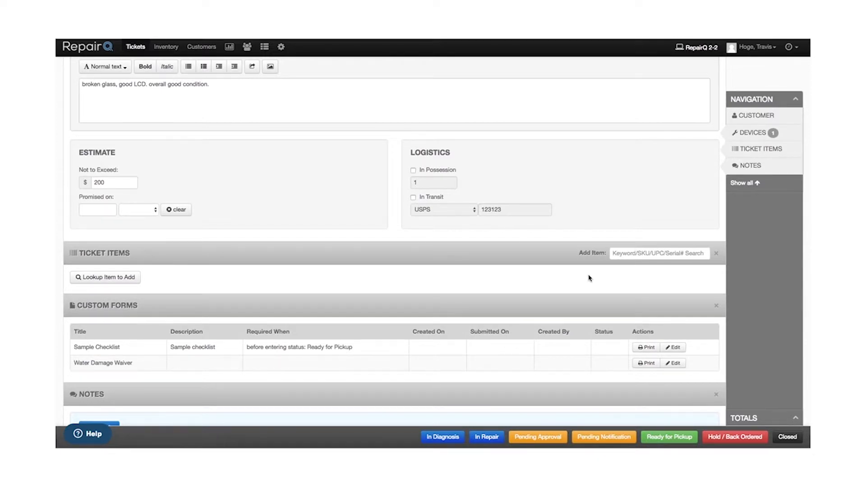
click(662, 253)
text(iphone 6)
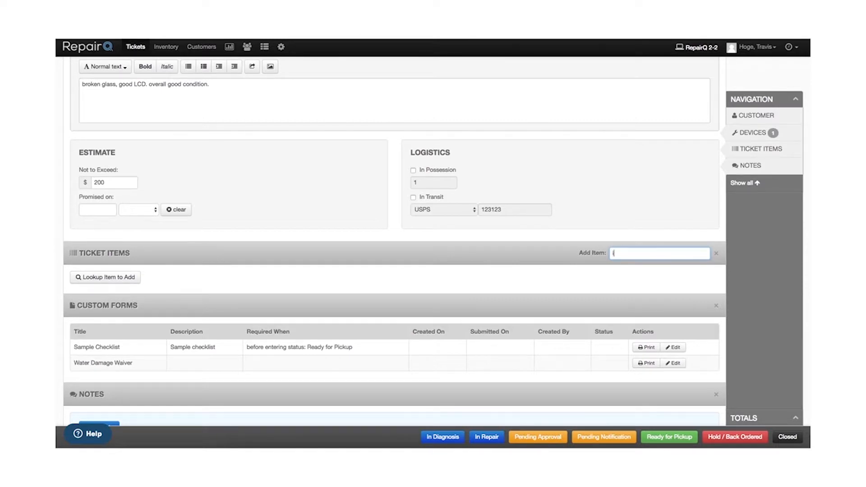
text( lcd)
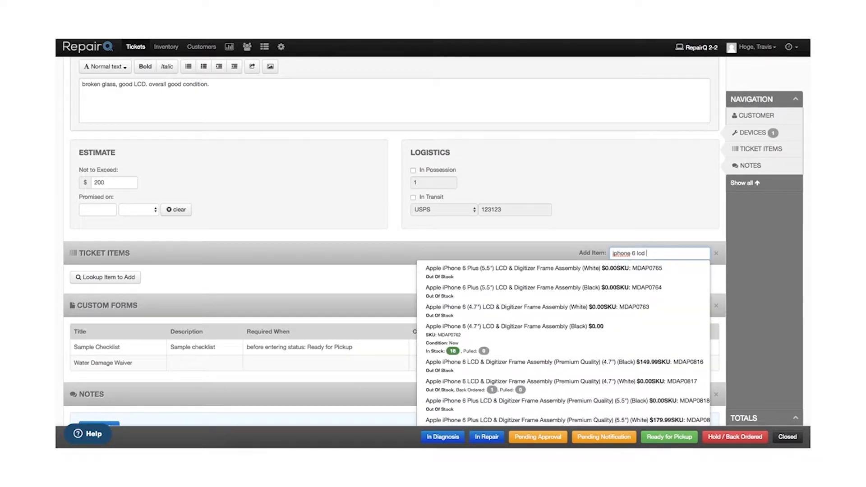
text(repl)
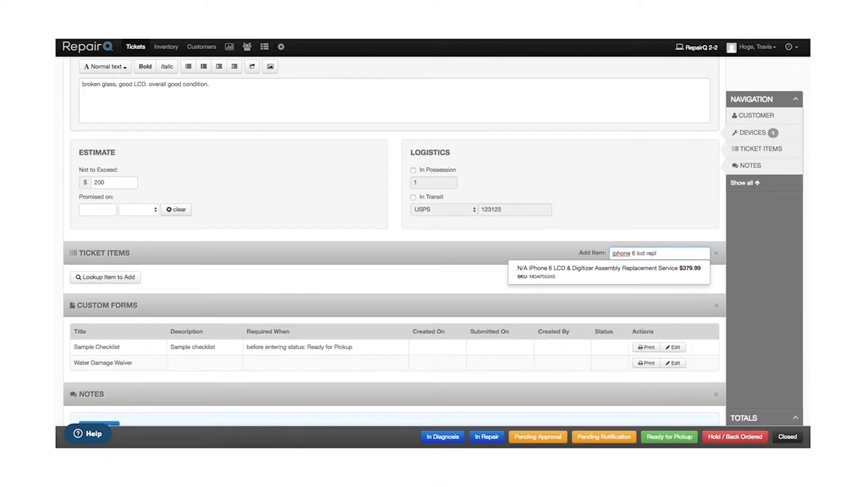
click(626, 272)
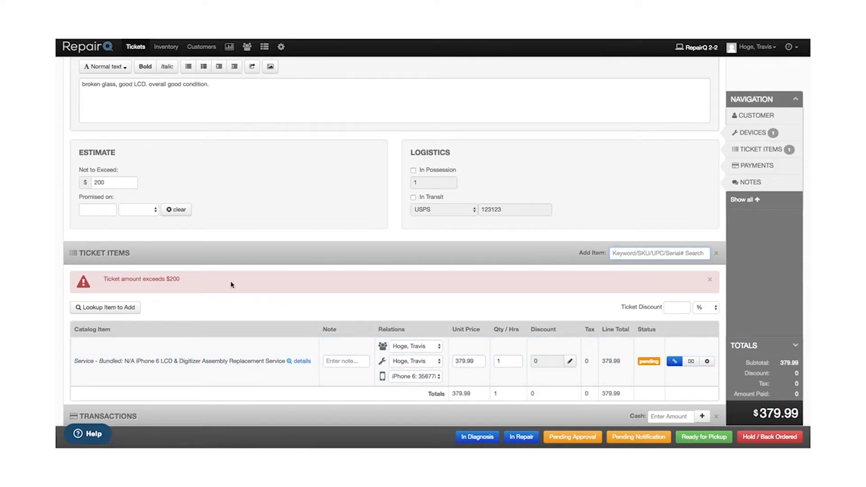
Step: Remove the Not to Exceed amount from the estimate and leave the promised date empty
double_click(109, 182)
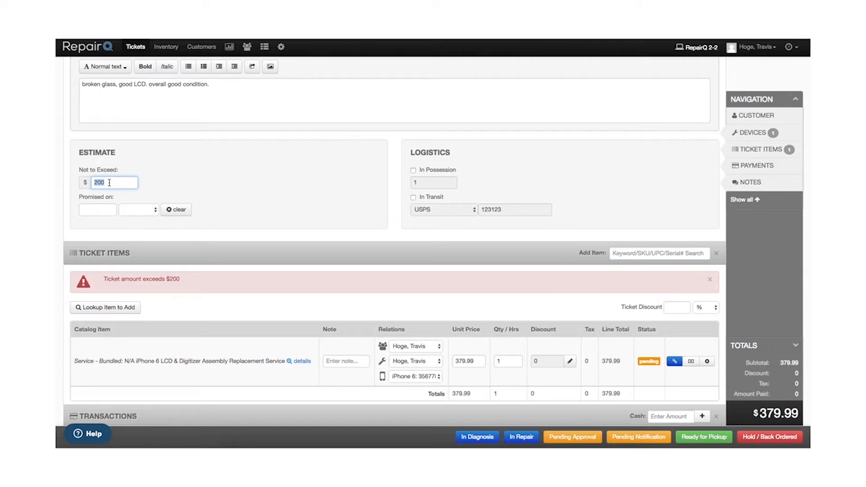
key(BackSpace)
key(Tab)
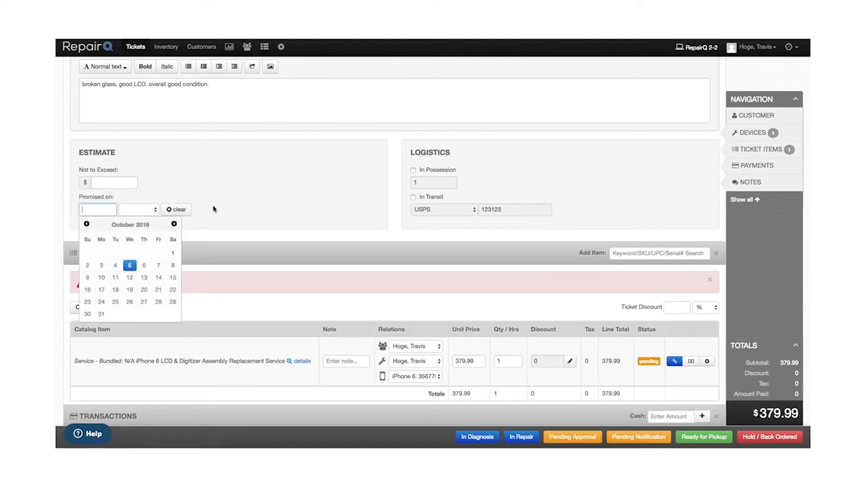
click(308, 209)
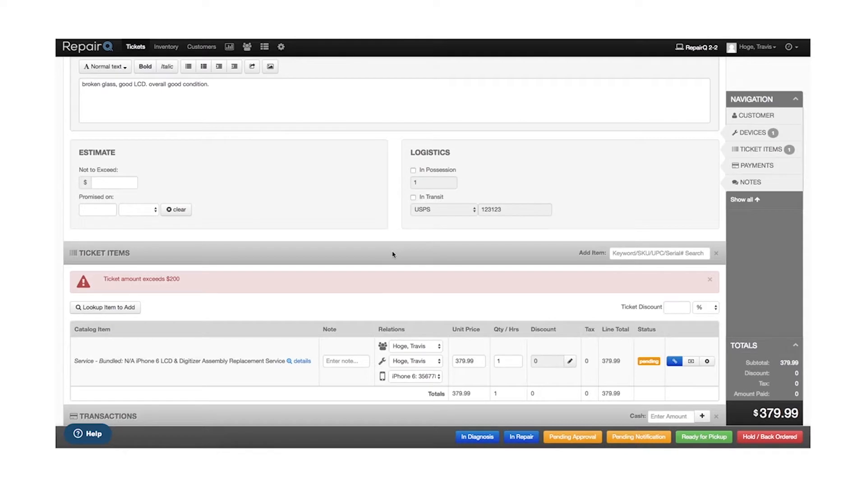
Step: Attach the in-stock Apple iPhone 6 (4.7") LCD & Digitizer Frame Assembly (Black) to the replacement service
scroll(393, 254, down, 1)
scroll(392, 255, down, 1)
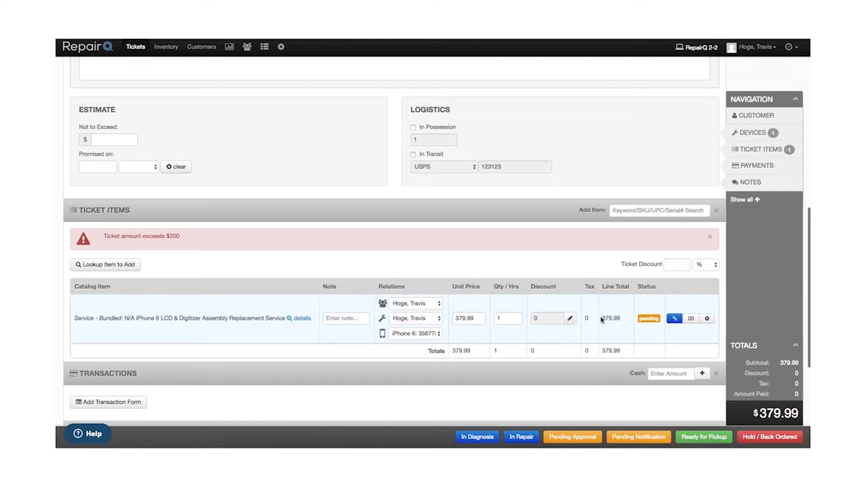
click(675, 319)
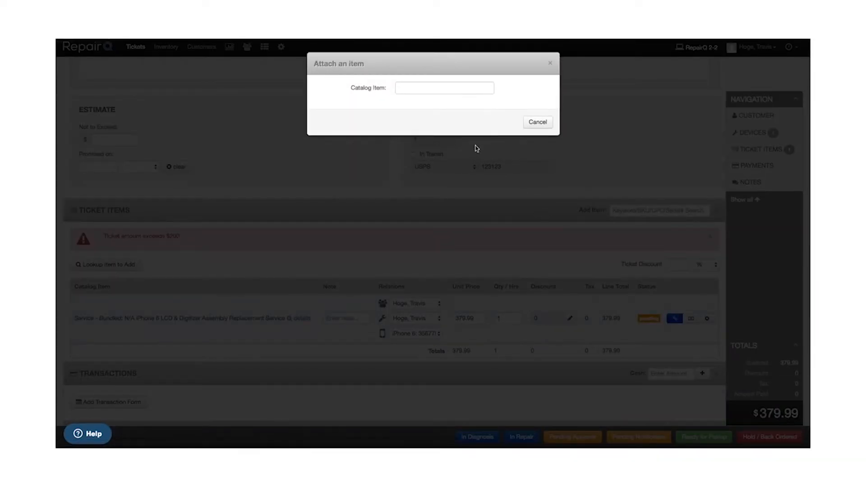
click(441, 91)
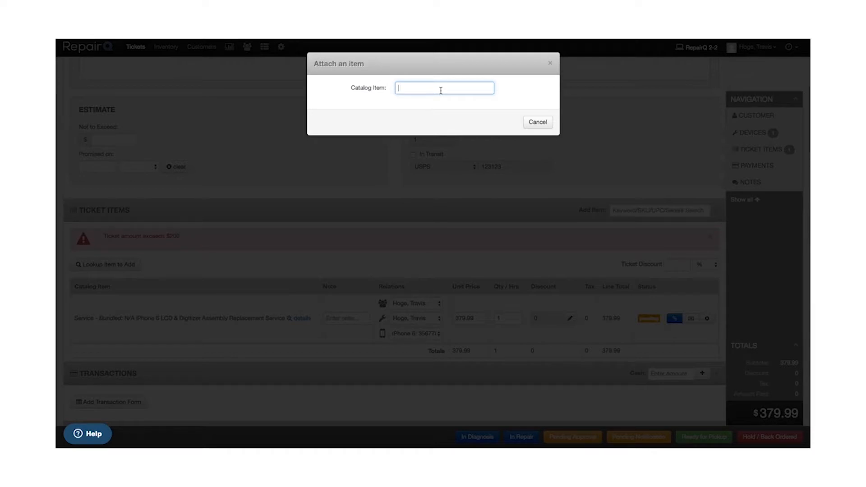
text(iphone 6 lcd digi bla)
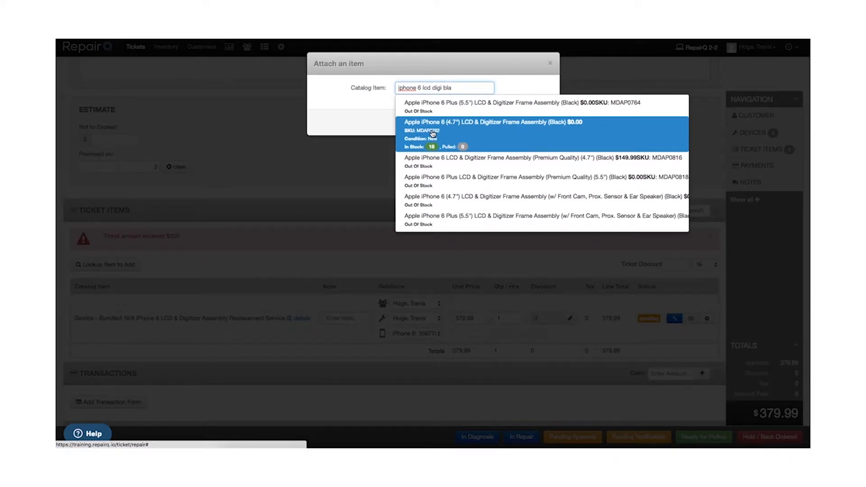
click(444, 134)
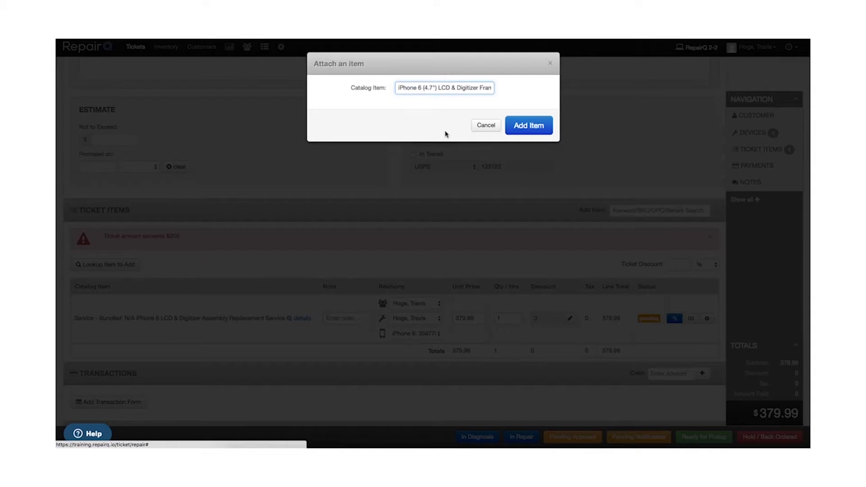
click(521, 131)
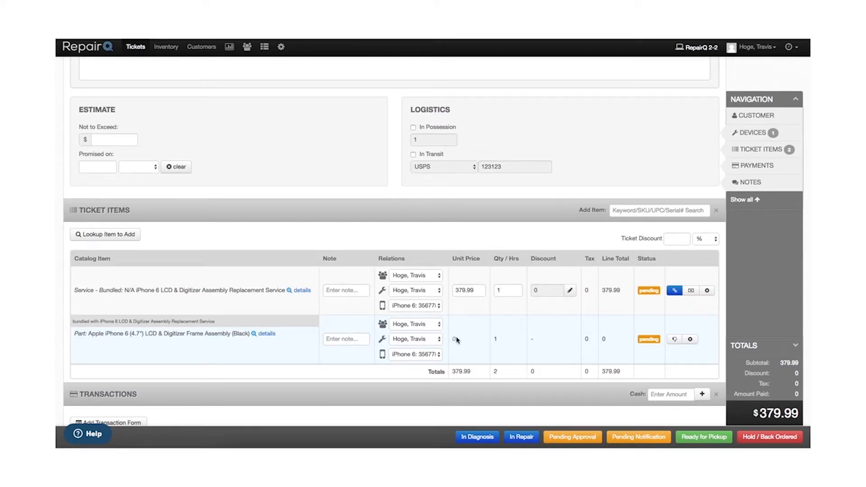
Step: Assign another manager as technician for both the replacement service and its bundled part, keeping the iPhone 6 as the part's device
mouse_move(454, 339)
mouse_move(612, 344)
click(415, 276)
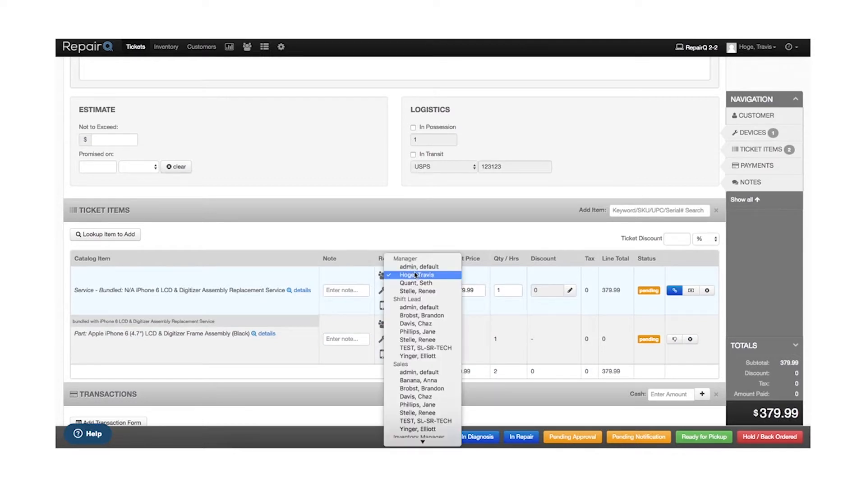
click(382, 278)
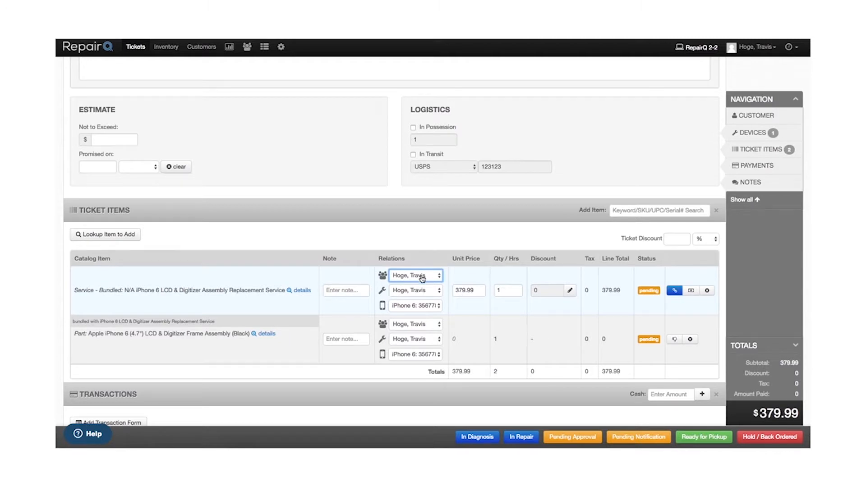
click(422, 291)
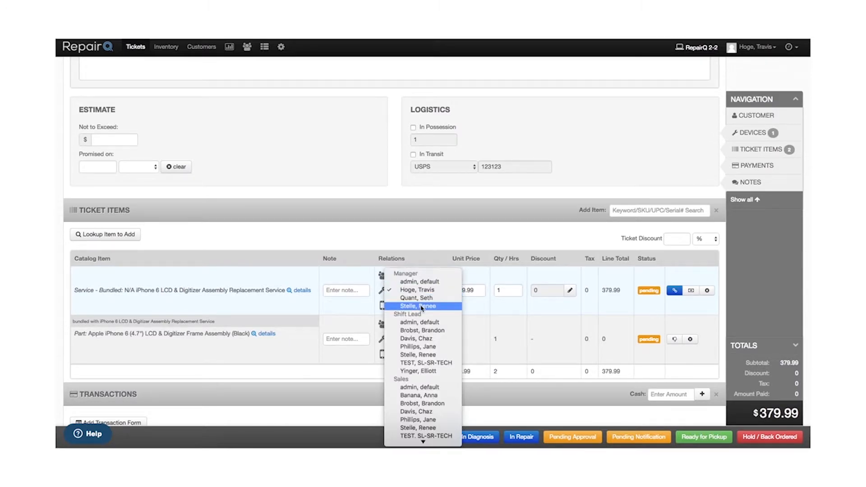
click(422, 307)
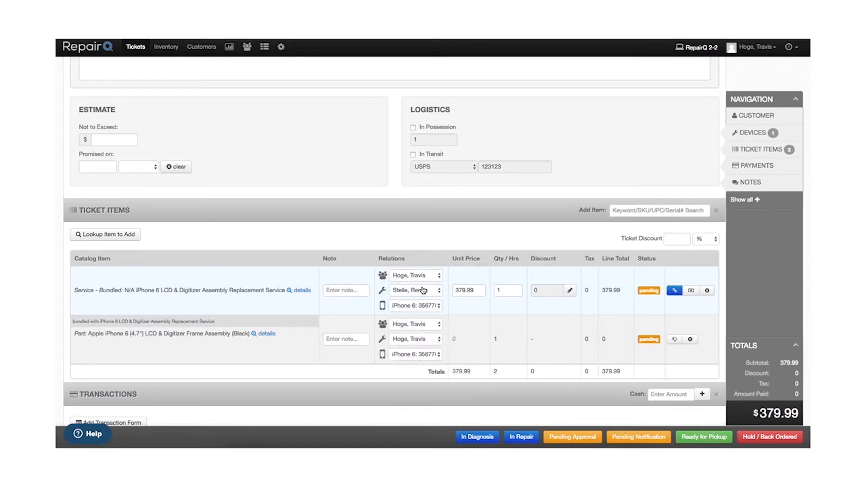
click(417, 340)
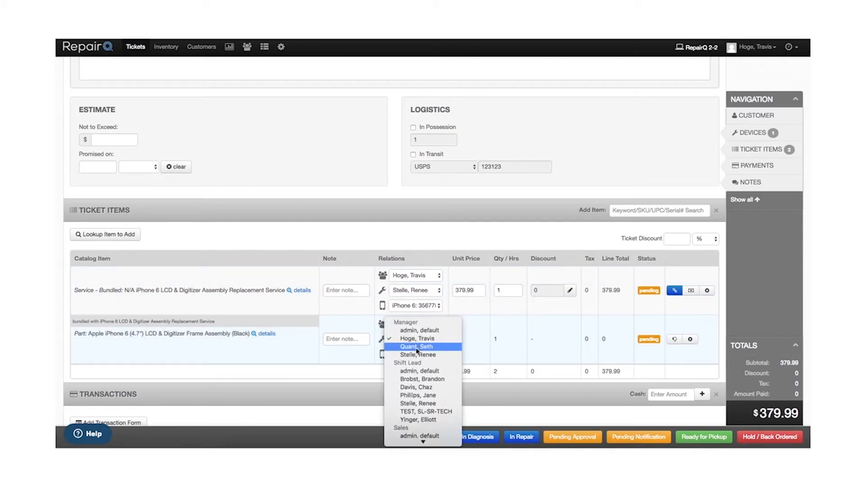
click(418, 354)
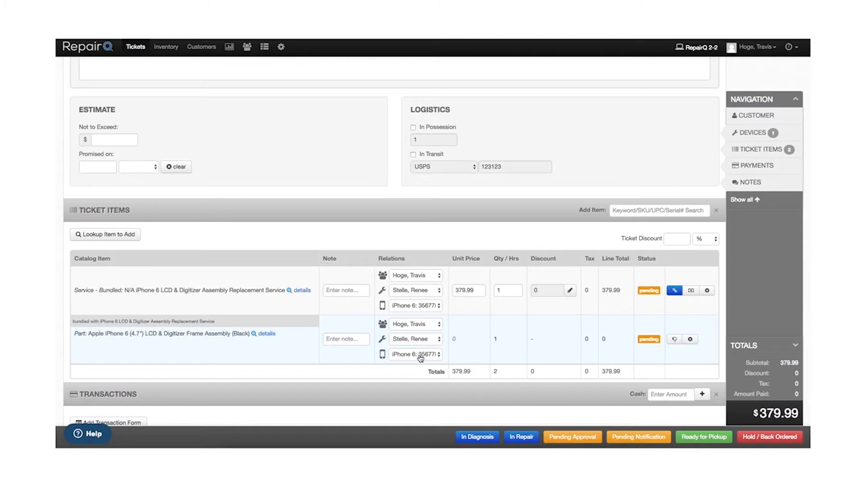
click(419, 355)
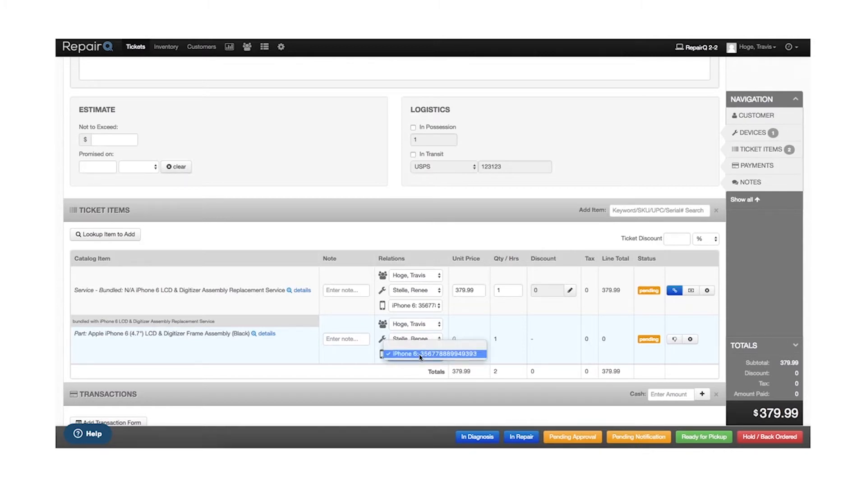
click(441, 353)
click(497, 392)
Step: Save the ticket with the In Repair status and reopen the saved ticket for editing
scroll(508, 373, down, 3)
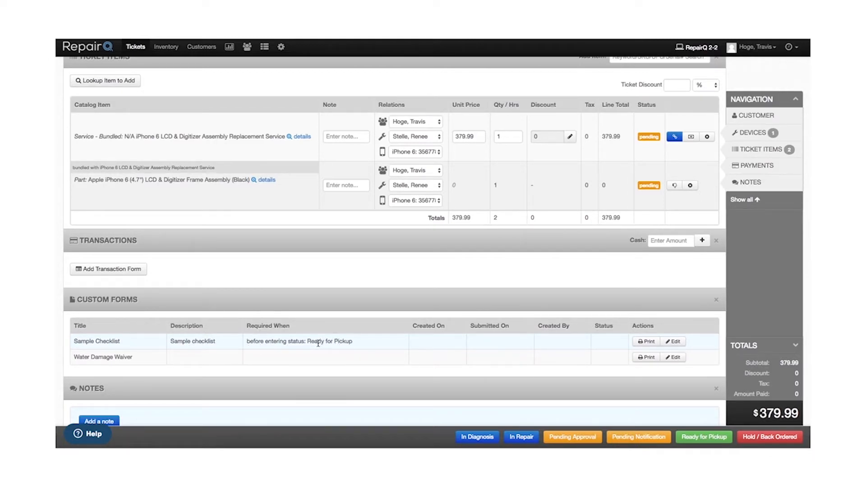
right_click(523, 439)
click(520, 438)
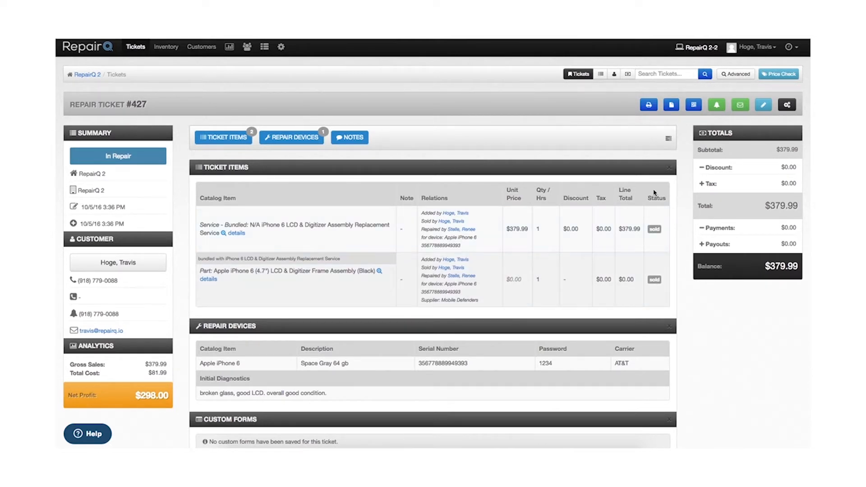
click(764, 109)
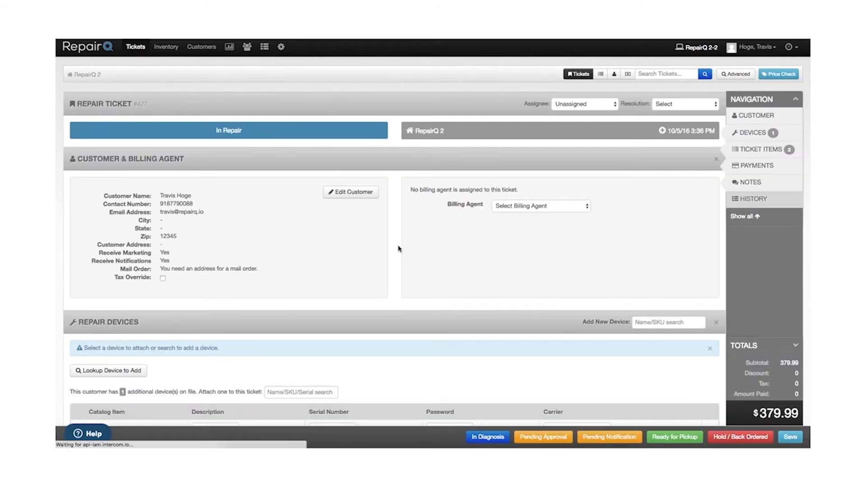
Step: Add the Apple iPhone 6 (4.7") Front Camera & Proximity Sensor Flex Cable to the ticket items and waive its charge
scroll(427, 282, down, 1)
scroll(427, 282, down, 6)
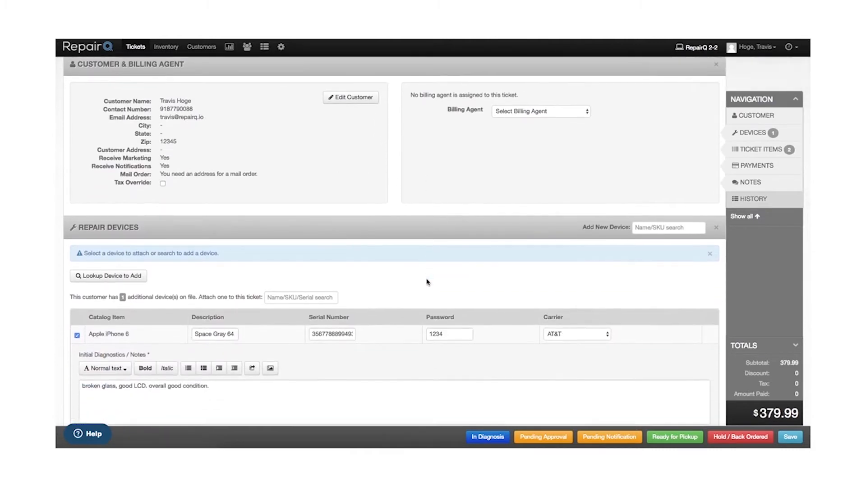
scroll(427, 283, down, 5)
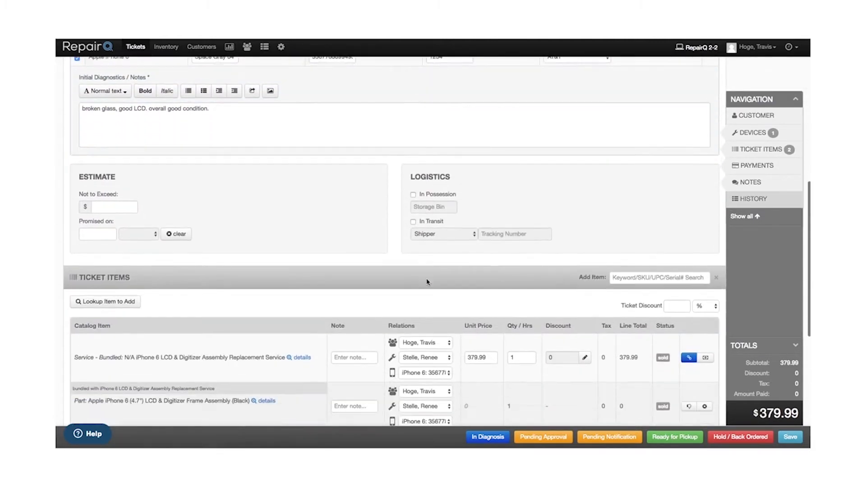
scroll(427, 283, down, 1)
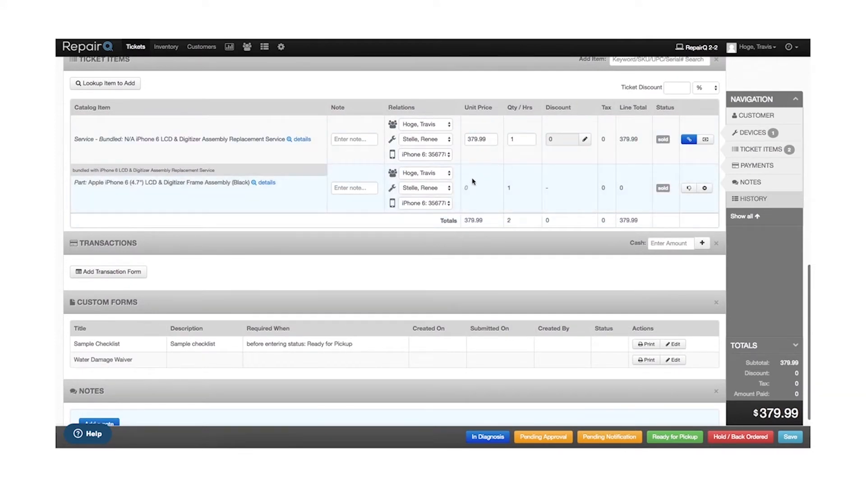
scroll(560, 202, up, 1)
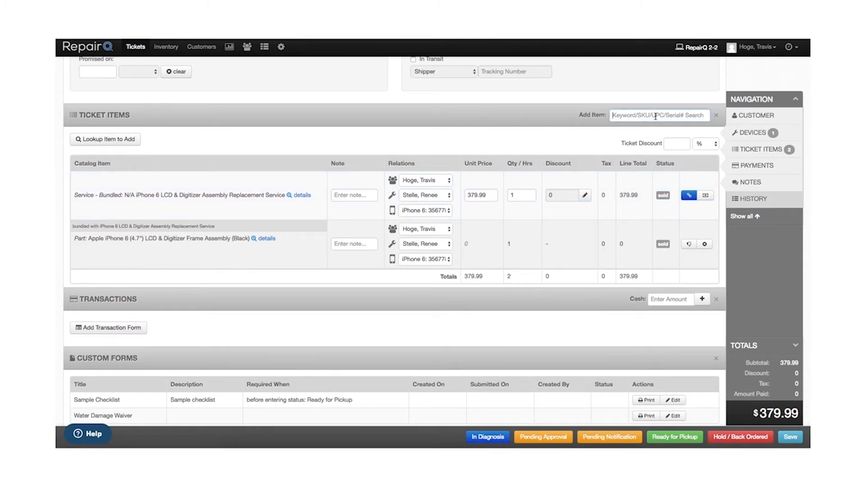
text(iphone 6 prox)
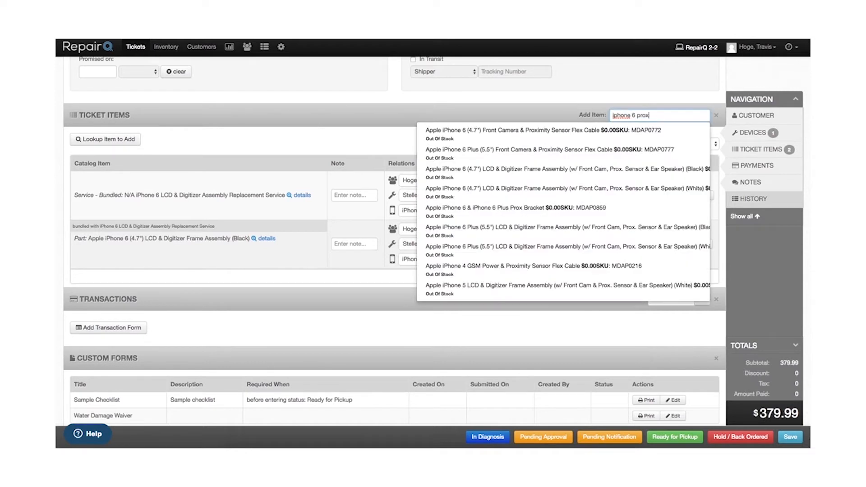
click(550, 134)
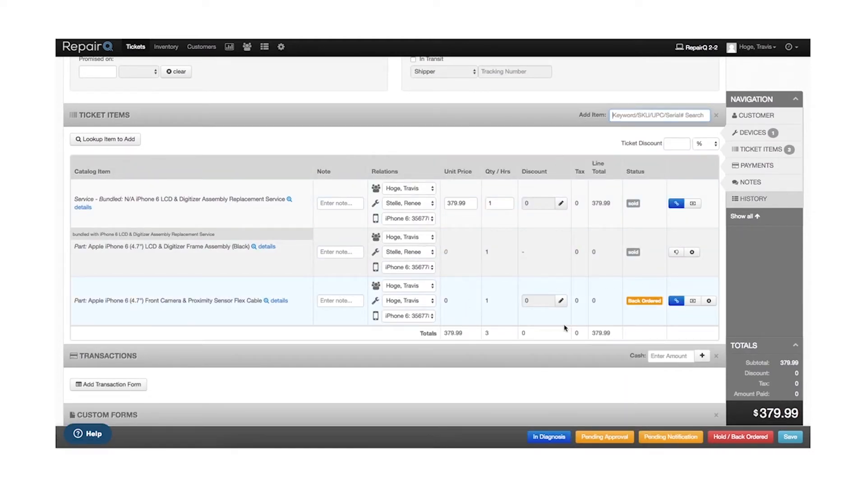
click(694, 302)
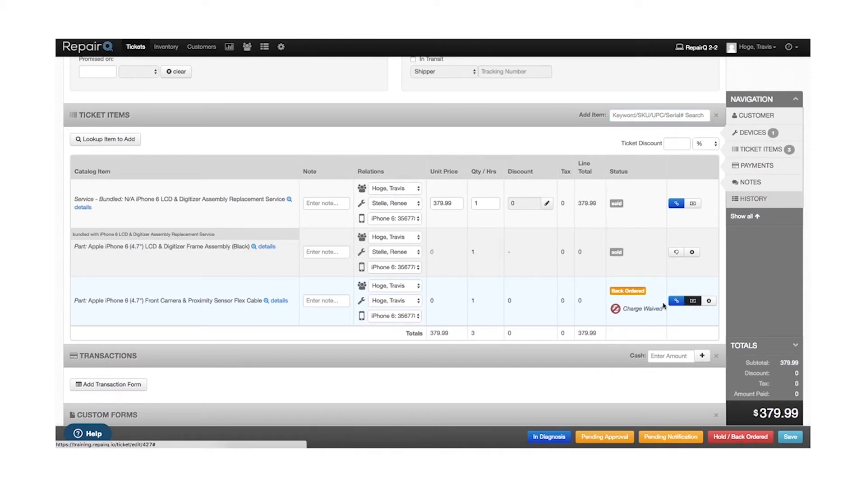
Step: Record a cash payment of 380 on the ticket and remove that pending transaction
mouse_move(634, 309)
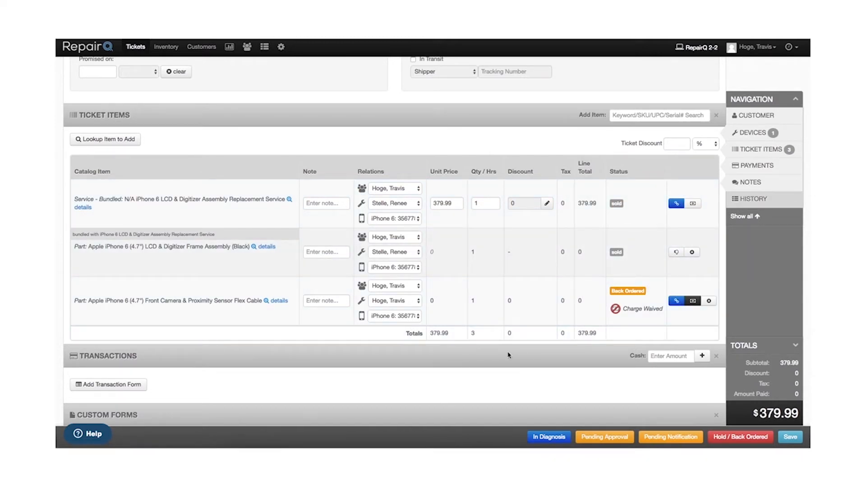
scroll(508, 355, down, 2)
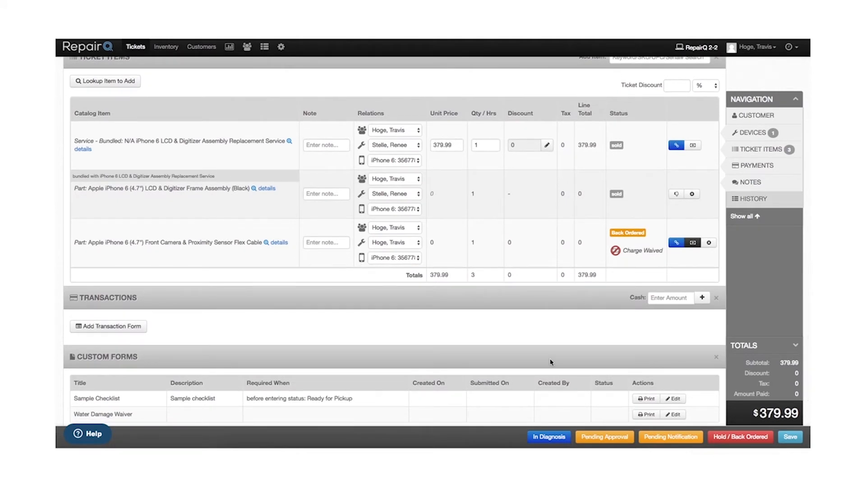
scroll(551, 362, down, 1)
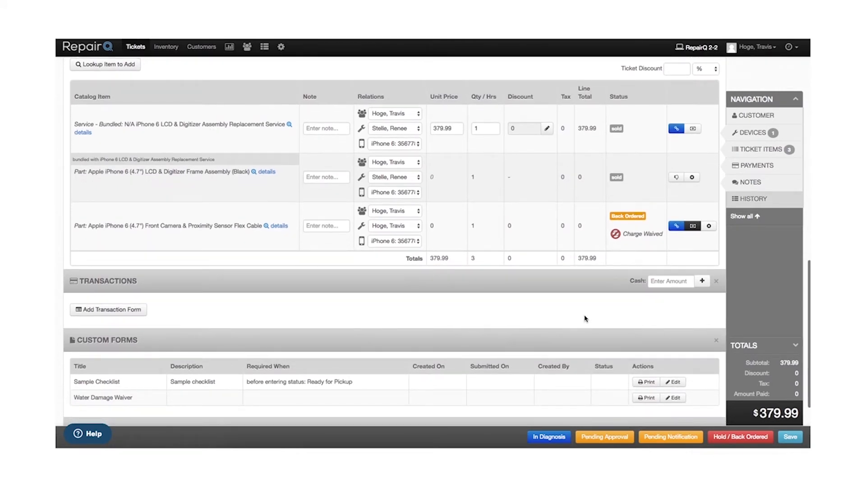
click(673, 282)
text(380)
click(703, 282)
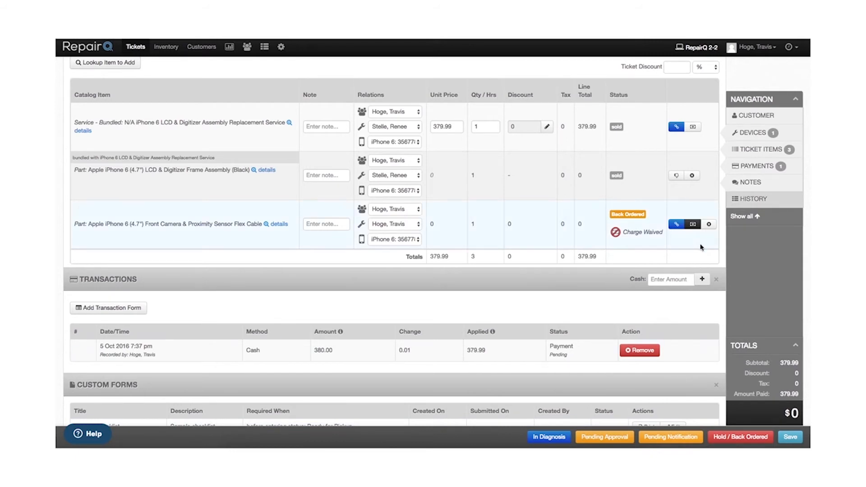
click(640, 351)
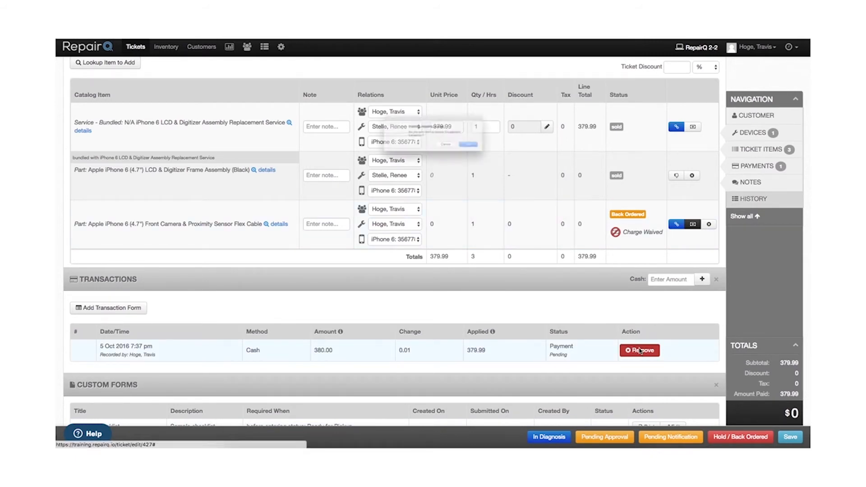
click(500, 154)
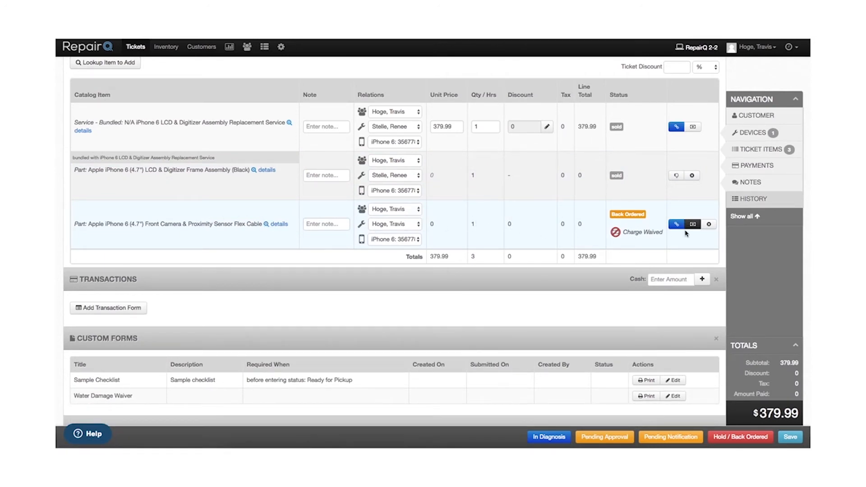
Step: Remove the back-ordered Apple iPhone 6 (4.7") Front Camera & Proximity Sensor Flex Cable from the ticket items
click(709, 225)
click(503, 132)
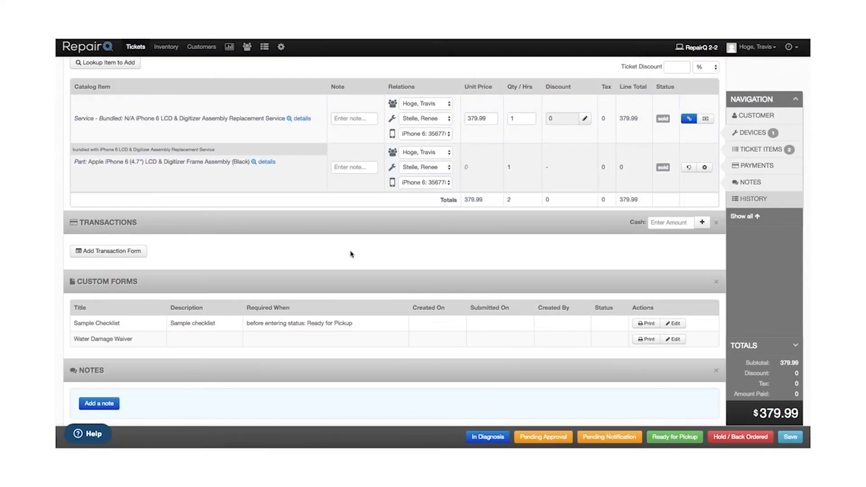
Step: Add a Credit Card transaction that pays the ticket in full, entering a payment reference number in the Ref# / Note field
click(108, 253)
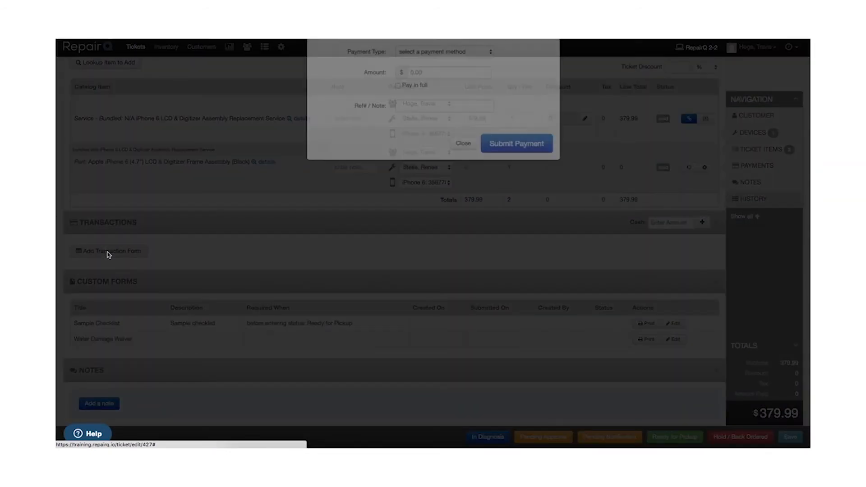
click(435, 90)
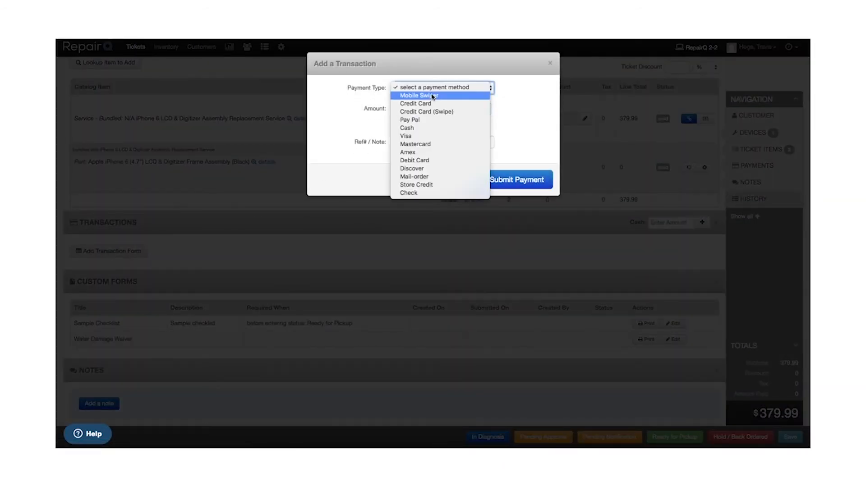
click(429, 105)
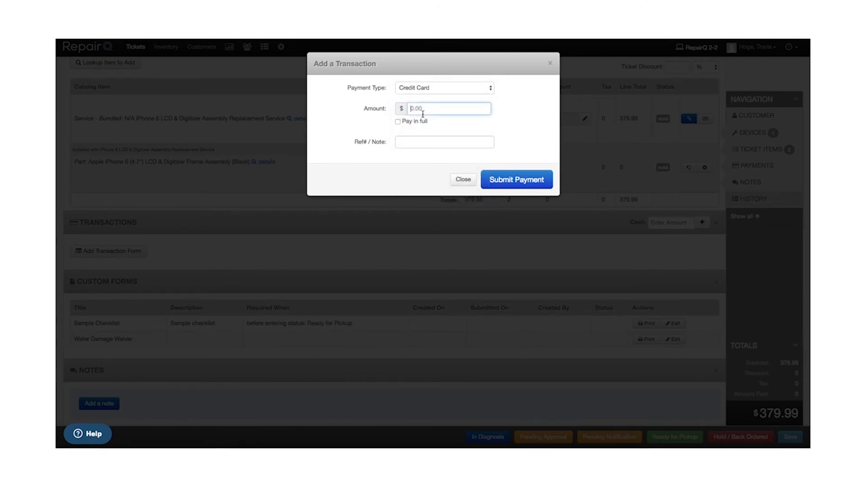
click(420, 124)
click(418, 144)
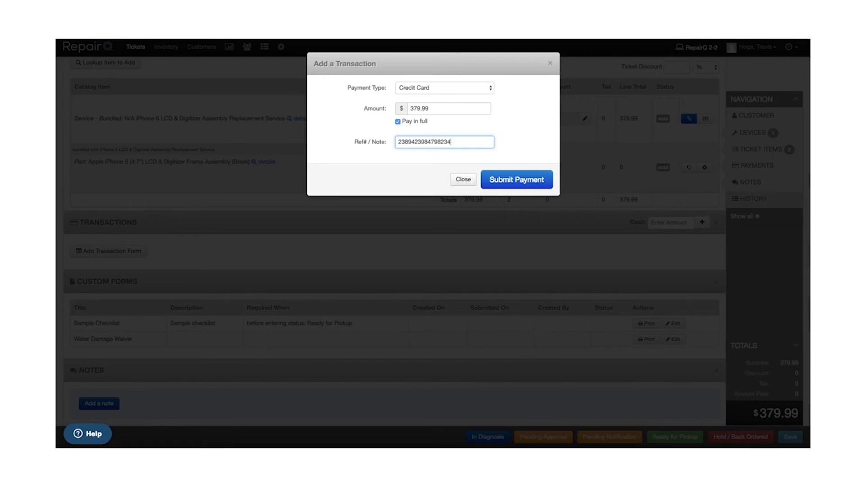
click(528, 183)
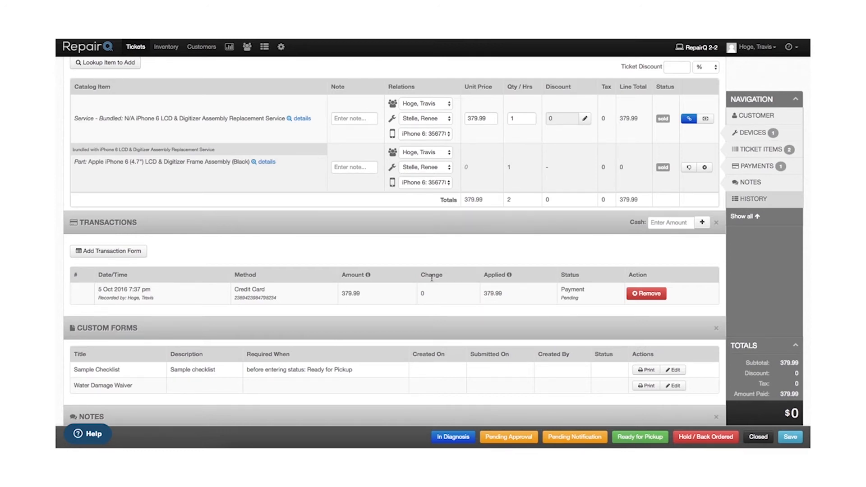
Step: Try to set the ticket to Ready for Pickup and open the required Sample Checklist for editing
click(641, 438)
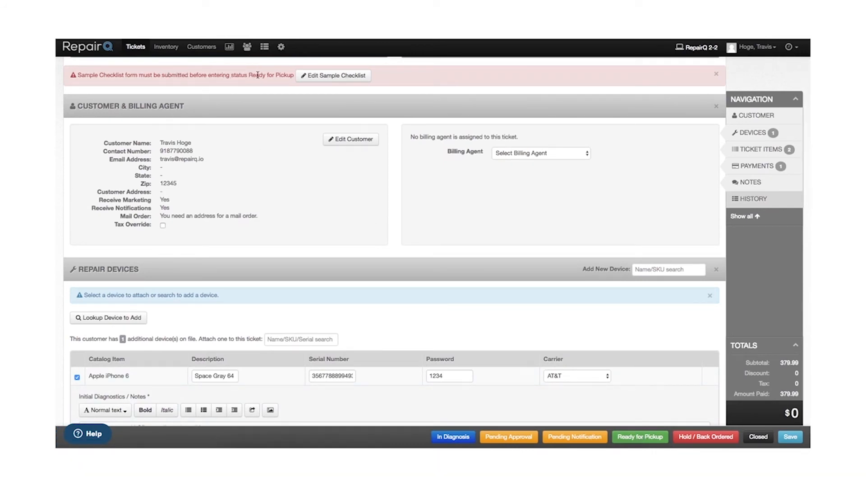
click(335, 80)
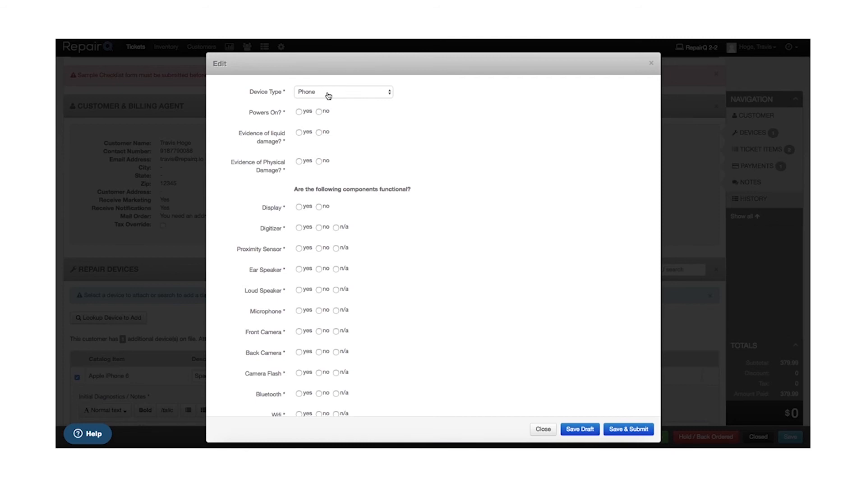
Step: In the checklist, keep the device type Phone and answer powers on yes, liquid damage no and physical damage yes
click(329, 95)
click(329, 89)
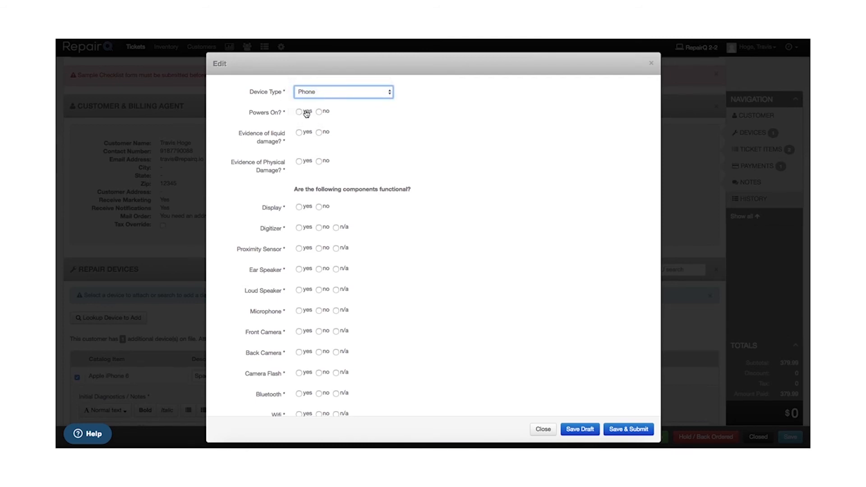
click(305, 113)
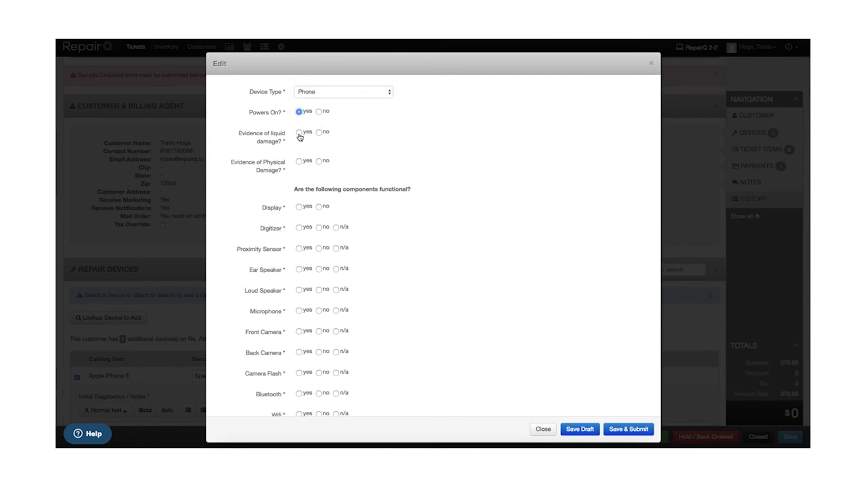
click(319, 132)
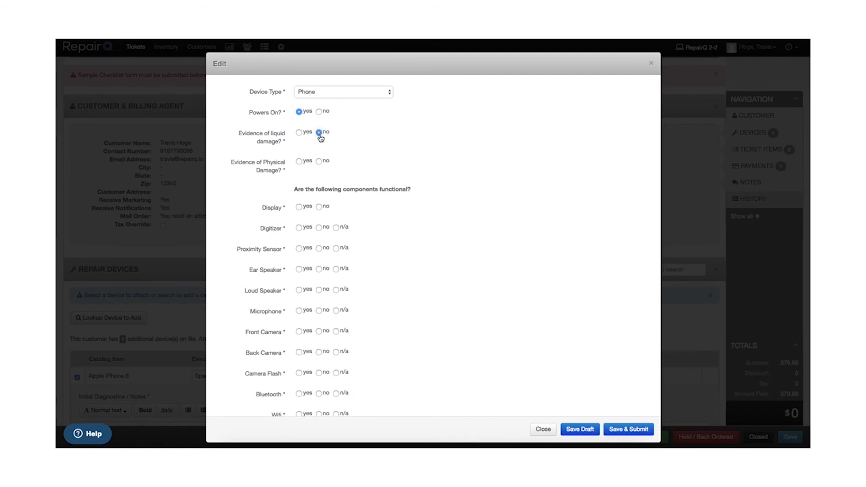
click(300, 163)
Step: Mark every component from Display to Charges as functional in the checklist, leave the comments empty, and save and submit the form
scroll(318, 295, down, 2)
click(299, 165)
click(299, 187)
click(299, 207)
click(300, 227)
click(300, 249)
click(299, 270)
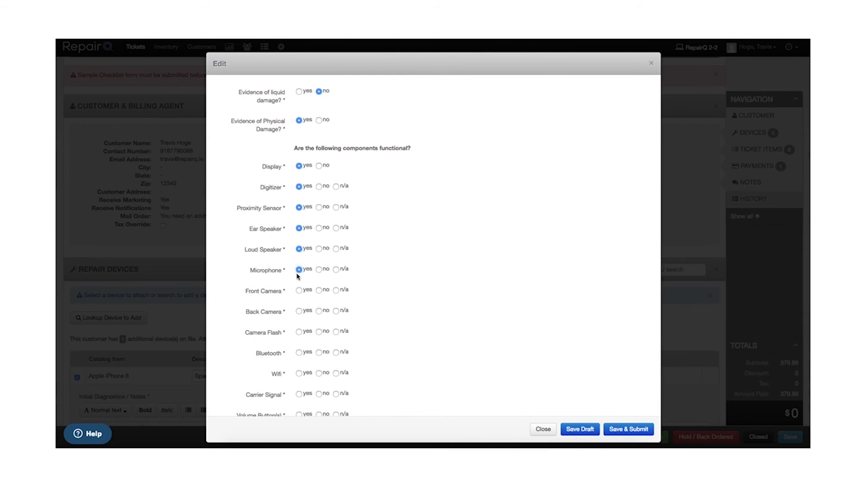
click(299, 291)
click(299, 312)
click(298, 333)
scroll(362, 290, down, 3)
click(299, 259)
click(299, 280)
click(299, 300)
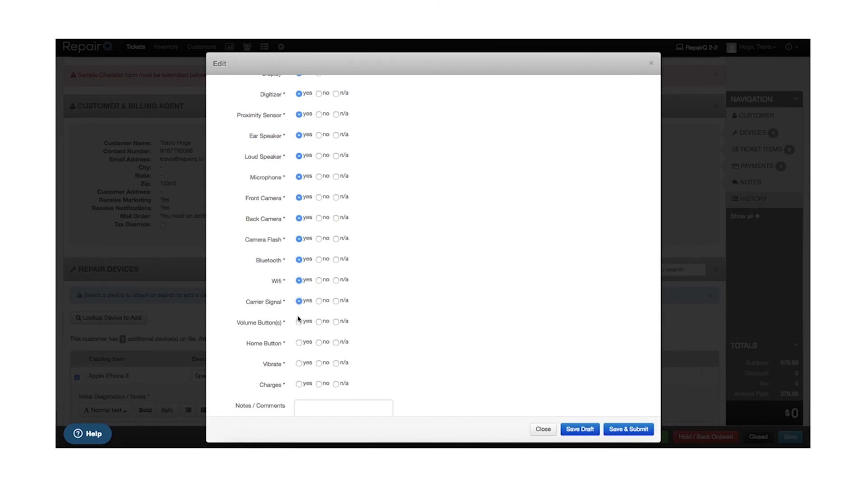
click(300, 323)
scroll(316, 356, down, 1)
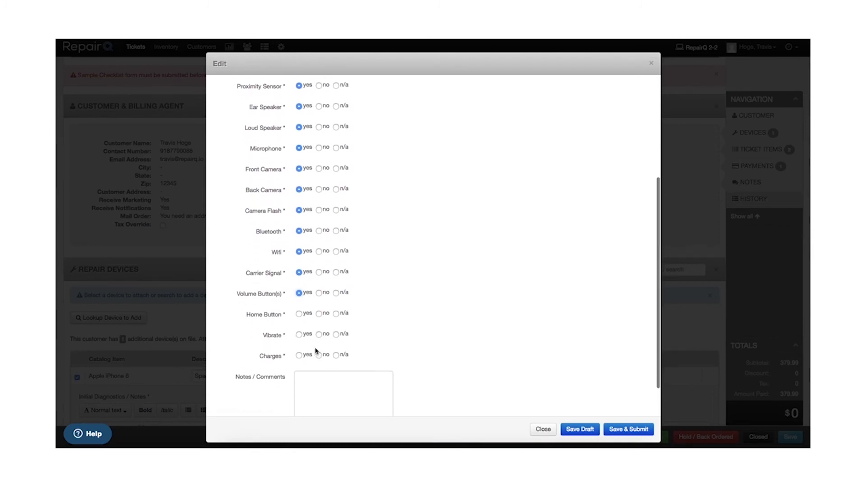
click(299, 315)
click(299, 334)
click(299, 355)
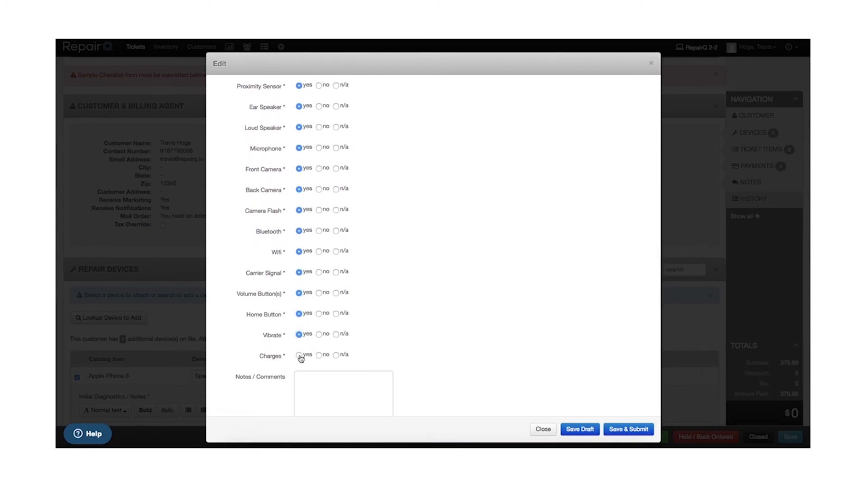
scroll(425, 348, down, 2)
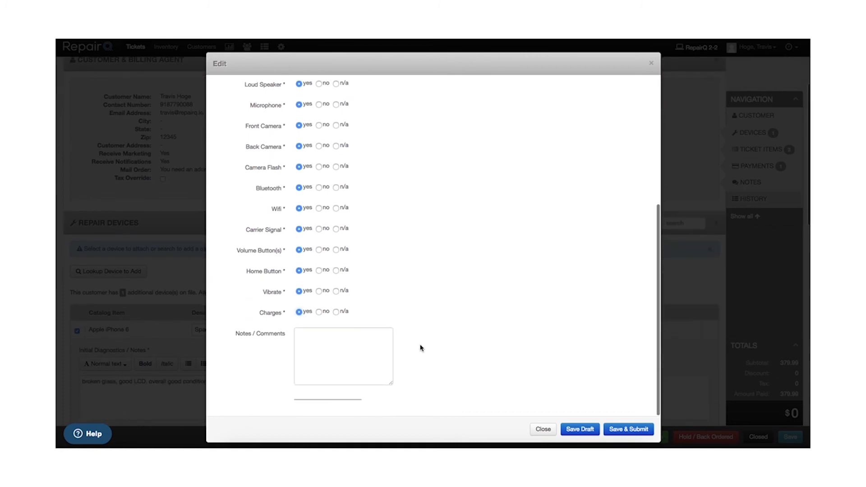
click(621, 430)
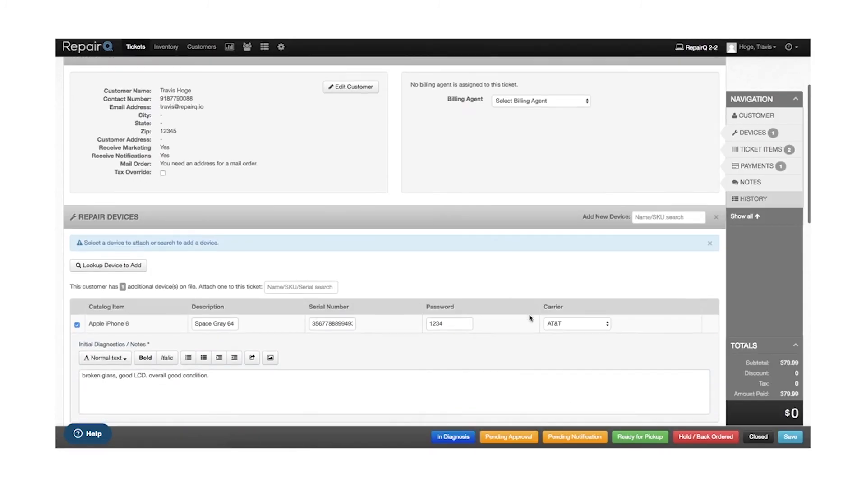
Step: Save the fully paid repair ticket with the Closed status
scroll(530, 318, down, 3)
scroll(530, 318, down, 12)
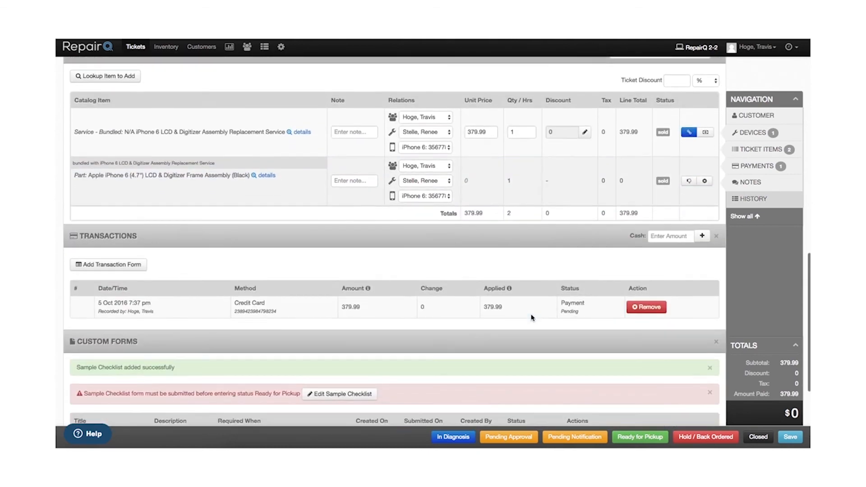
scroll(531, 318, down, 2)
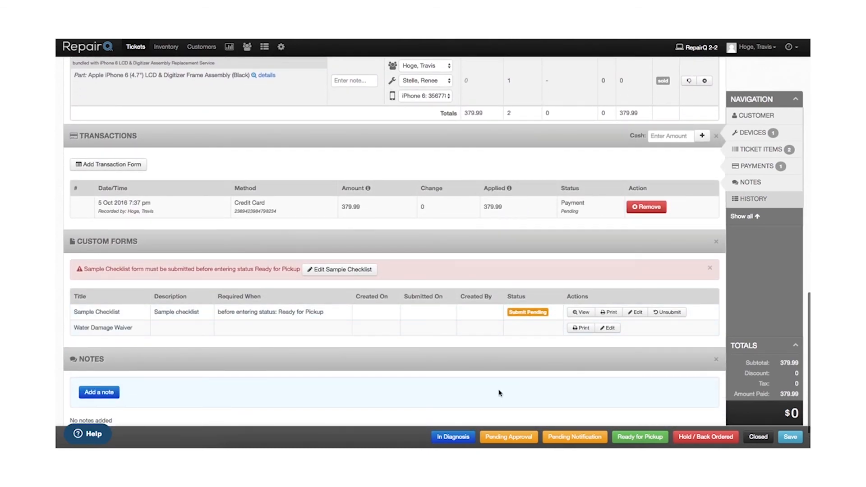
click(761, 439)
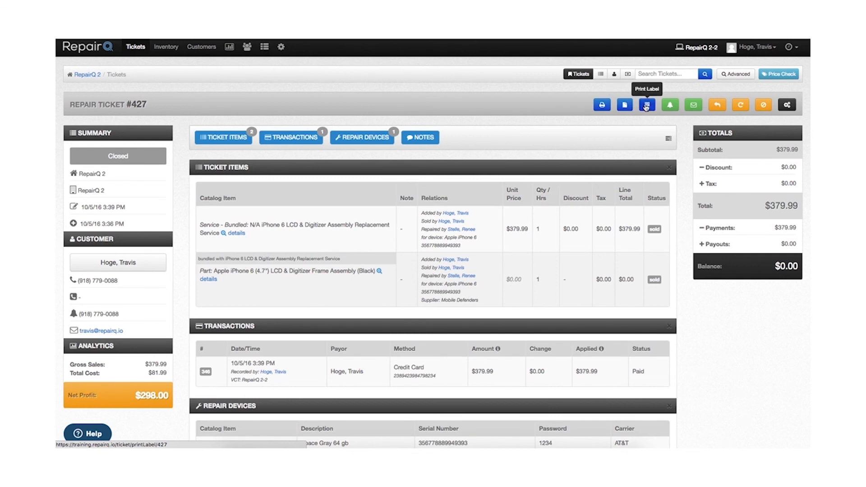
scroll(671, 108, down, 1)
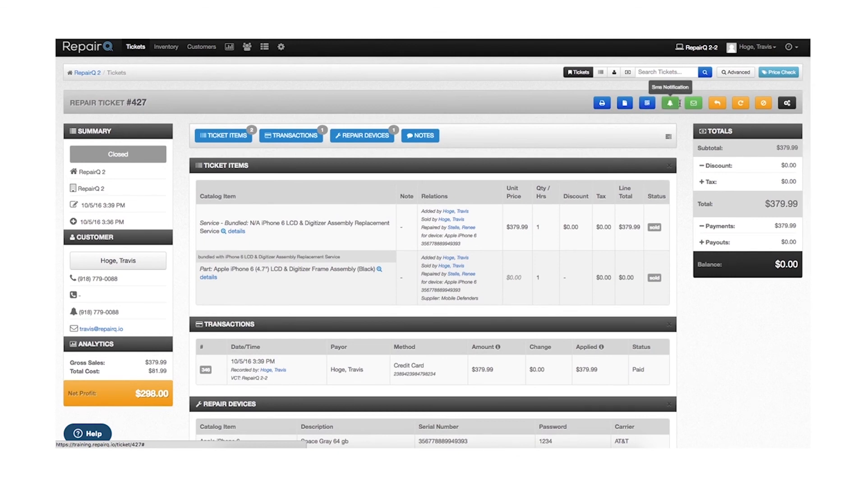
scroll(695, 105, down, 1)
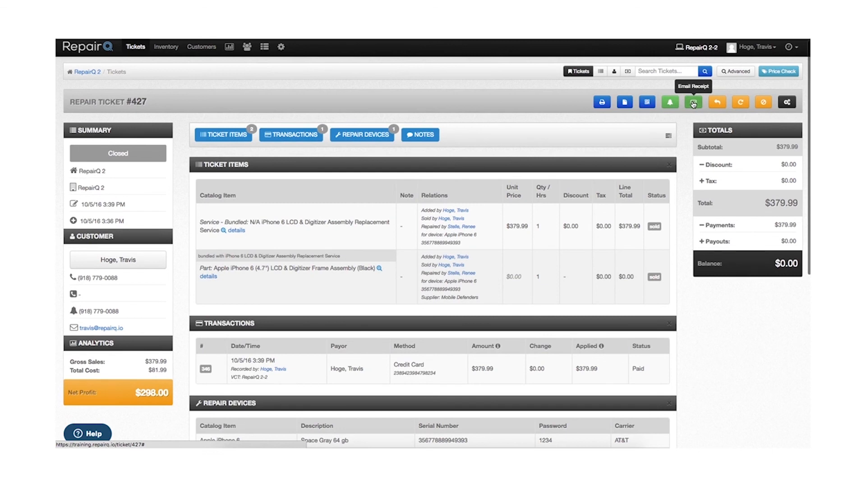